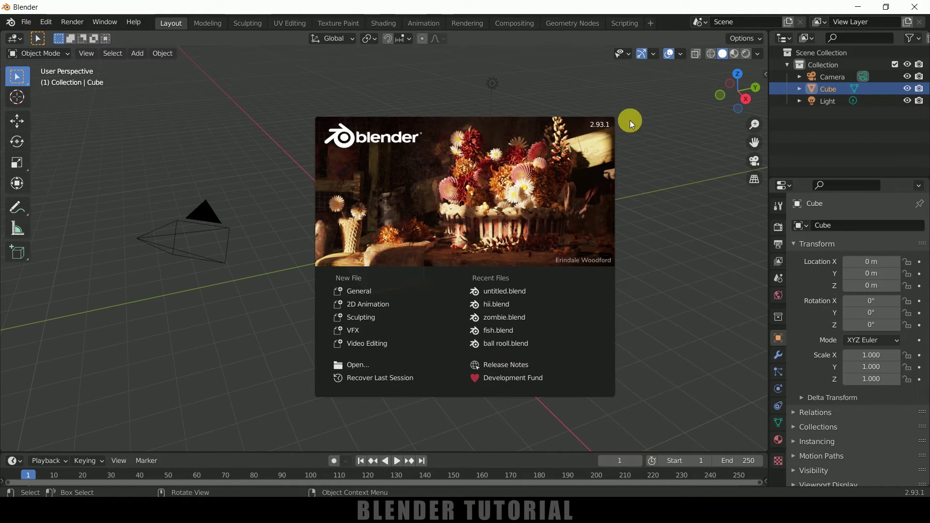
# Step: Dismiss the splash screen and delete all default objects from the scene
pyautogui.click(644, 147)
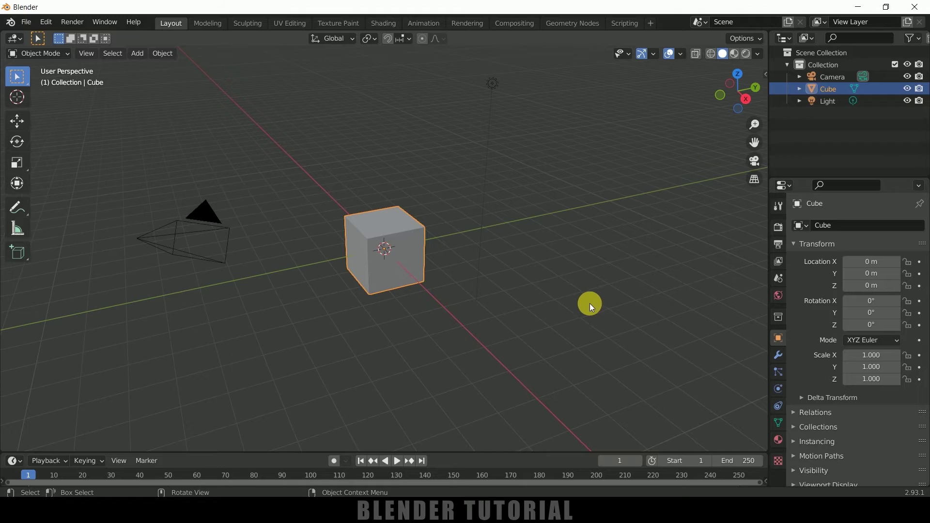
pyautogui.press('a')
pyautogui.press('Delete')
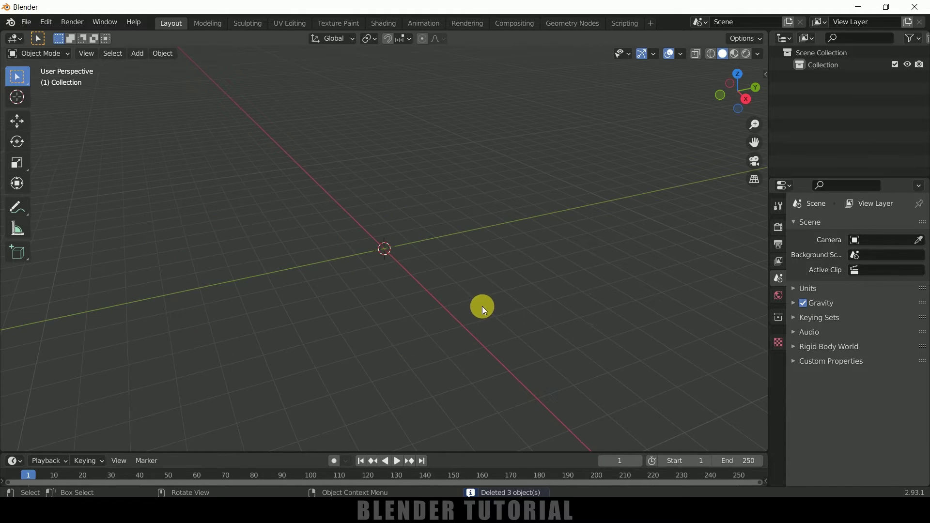
# Step: Add a plane mesh at the origin and scale it up to about 6.77
pyautogui.moveTo(488, 308); pyautogui.dragTo(339, 218, button='middle')
pyautogui.click(139, 54)
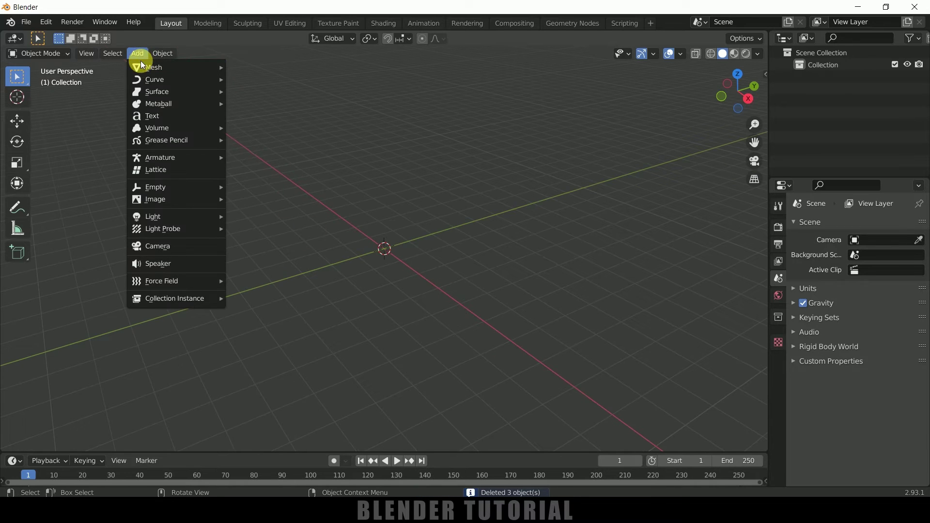
pyautogui.moveTo(194, 68)
pyautogui.click(245, 69)
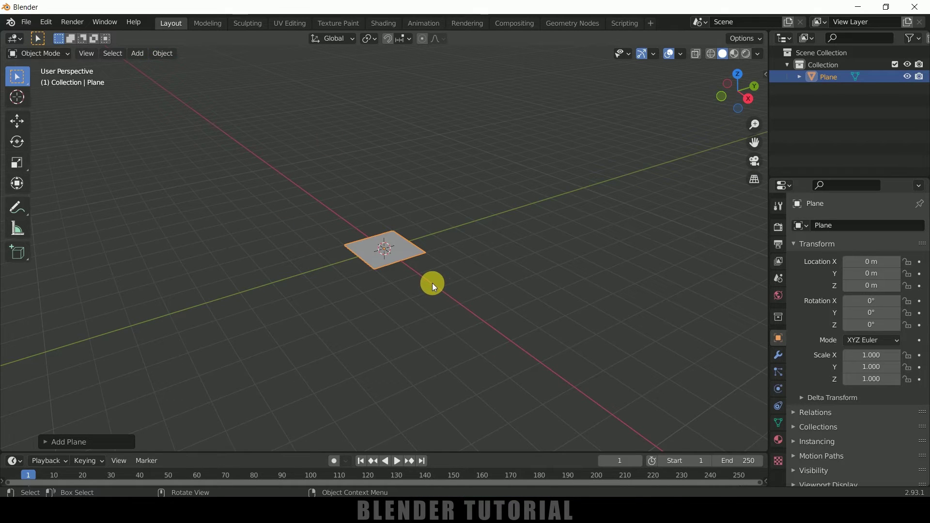
pyautogui.press('s')
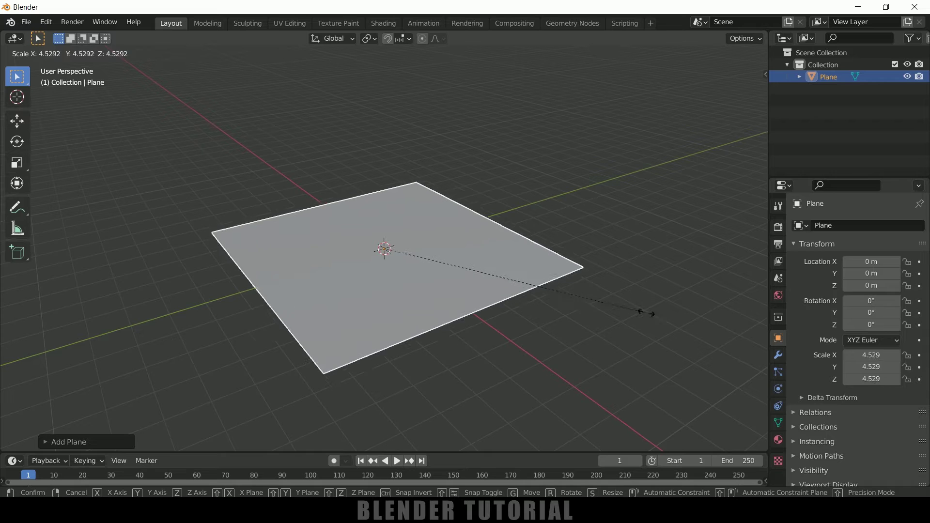
pyautogui.click(13, 328)
# Step: Subdivide the plane's mesh with 100 cuts and return to Object Mode
pyautogui.moveTo(96, 300); pyautogui.dragTo(203, 299, button='middle')
pyautogui.press('Tab')
pyautogui.rightClick(257, 229)
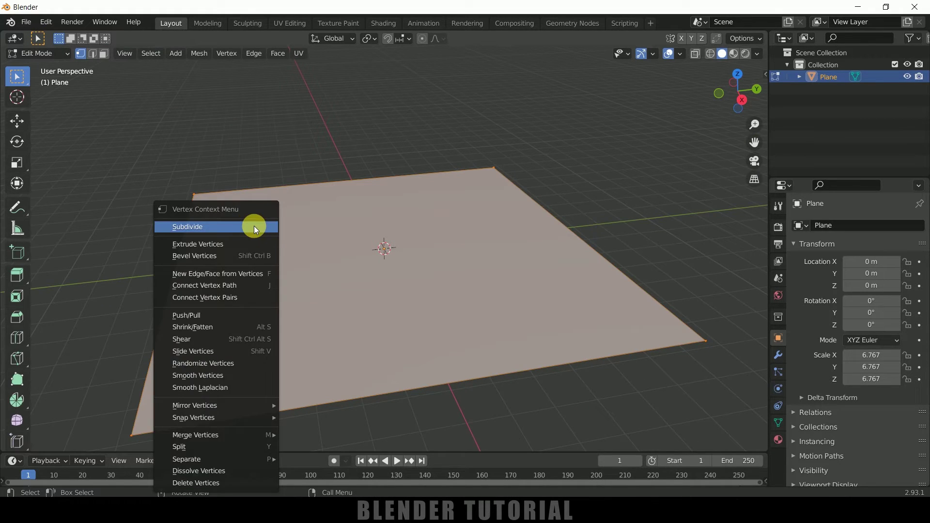
pyautogui.click(254, 227)
pyautogui.click(46, 440)
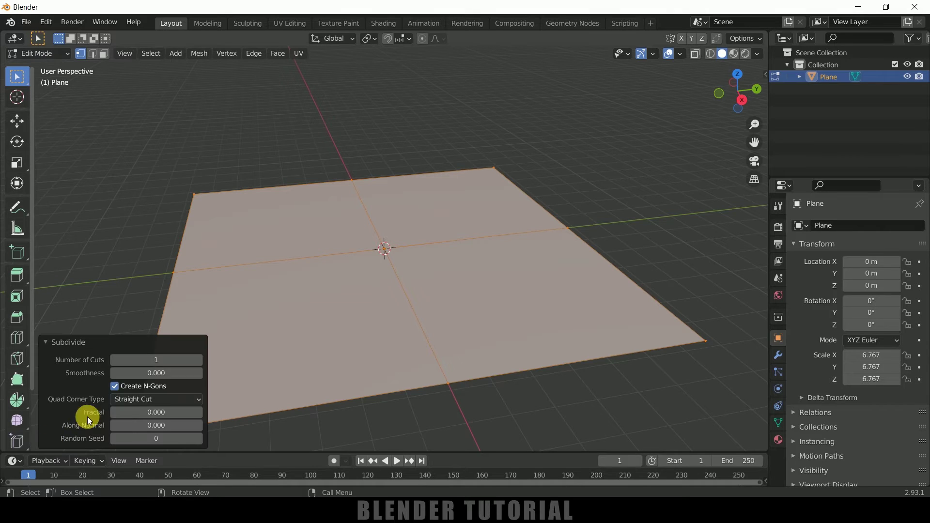
pyautogui.click(156, 363)
pyautogui.write('100')
pyautogui.press('Return')
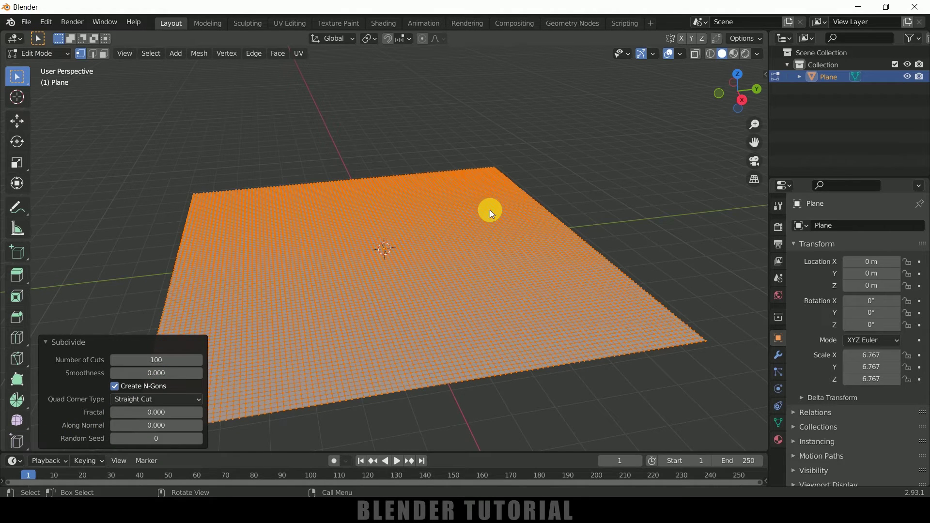
pyautogui.press('Tab')
pyautogui.moveTo(491, 217); pyautogui.dragTo(480, 219, button='middle')
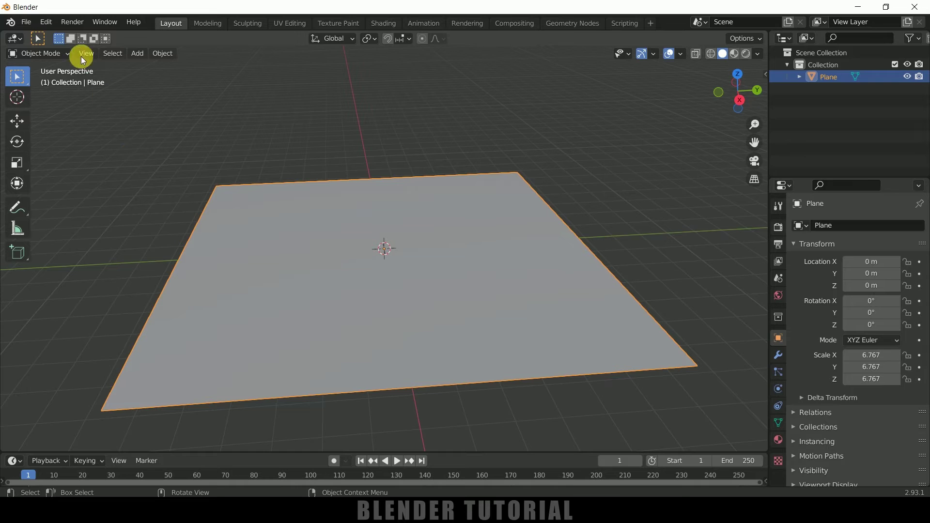
# Step: Import the Female Tough Walk.fbx animated character from the D:\FBX folder
pyautogui.click(26, 22)
pyautogui.moveTo(68, 183)
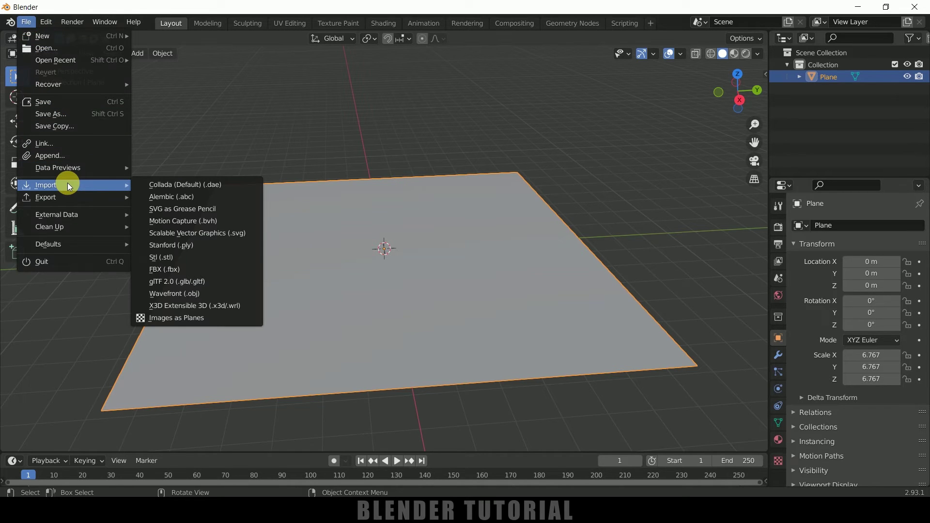
pyautogui.click(188, 270)
pyautogui.click(204, 332)
pyautogui.scroll(-3, 617, 342)
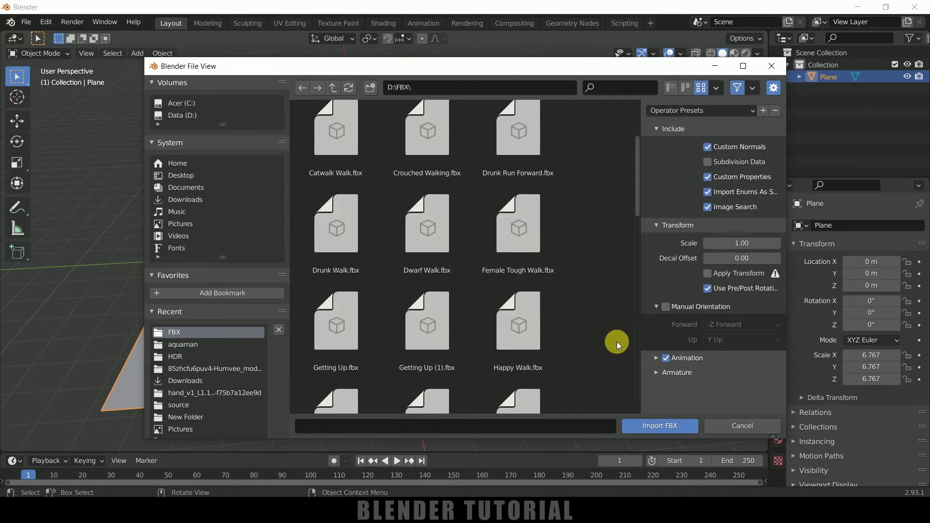
pyautogui.click(518, 227)
pyautogui.click(683, 426)
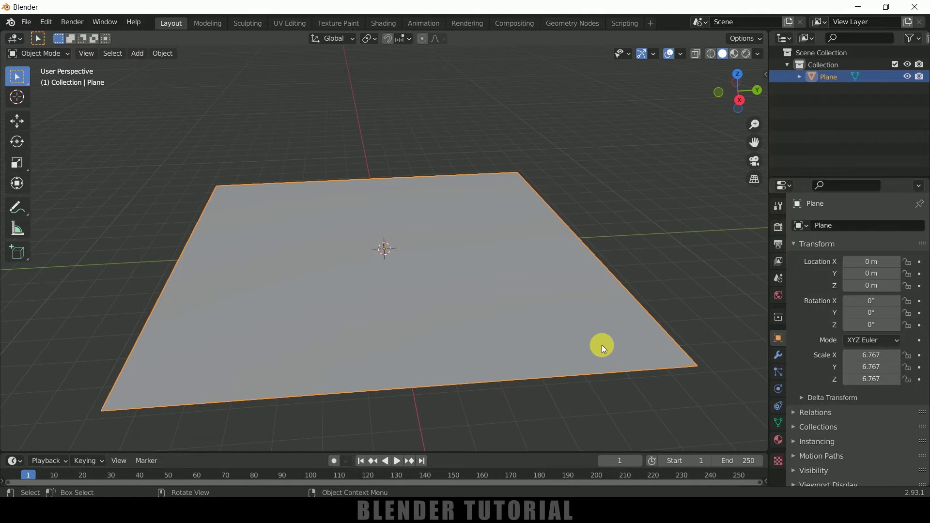
# Step: Scale the imported character's armature down by a factor of about 0.41
pyautogui.scroll(-3, 599, 333)
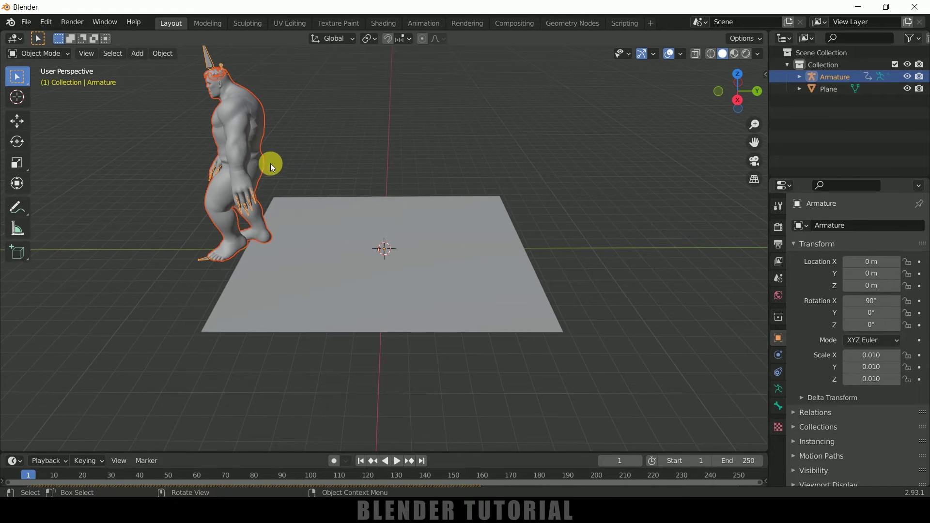
pyautogui.press('s')
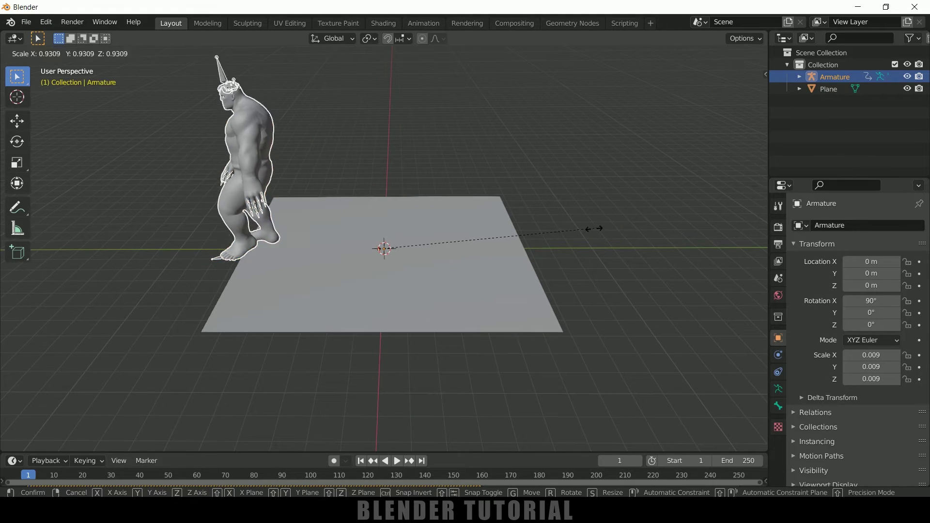
pyautogui.click(480, 244)
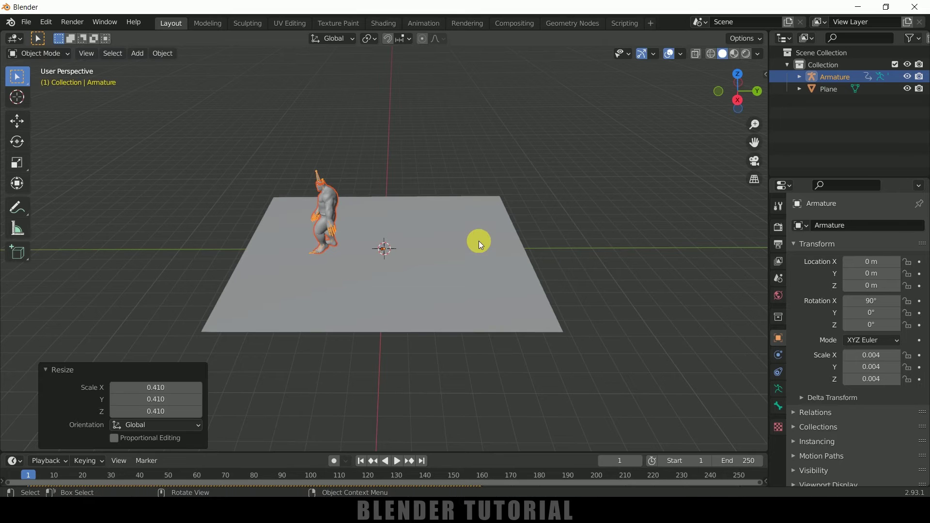
# Step: Move the armature about 8.31 m along Y and lower it about 0.5 m so the feet sink below the plane
pyautogui.click(33, 132)
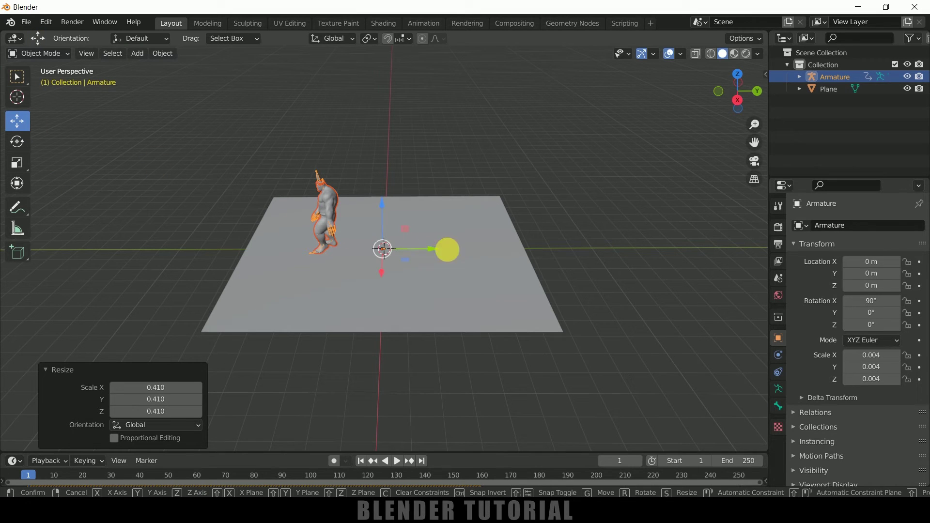
pyautogui.moveTo(445, 249); pyautogui.dragTo(607, 259)
pyautogui.scroll(2, 610, 270)
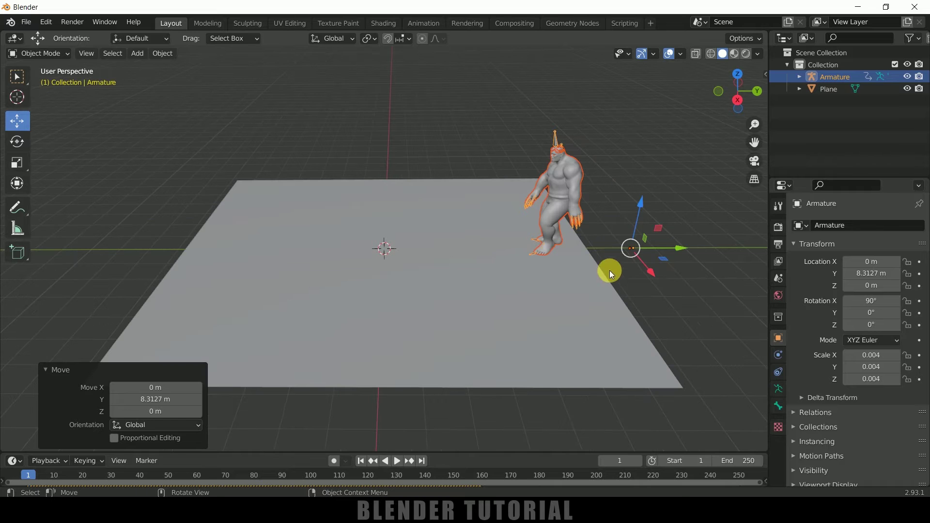
pyautogui.moveTo(641, 202); pyautogui.dragTo(641, 221)
pyautogui.moveTo(658, 263); pyautogui.dragTo(652, 252, button='middle')
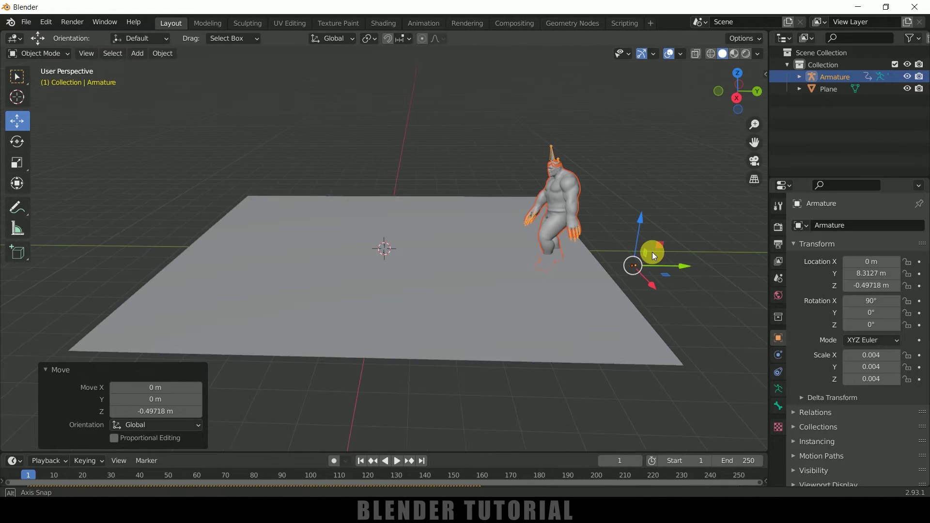
# Step: Play the walk animation to check the character's path across the plane, and return to frame 1
pyautogui.click(399, 461)
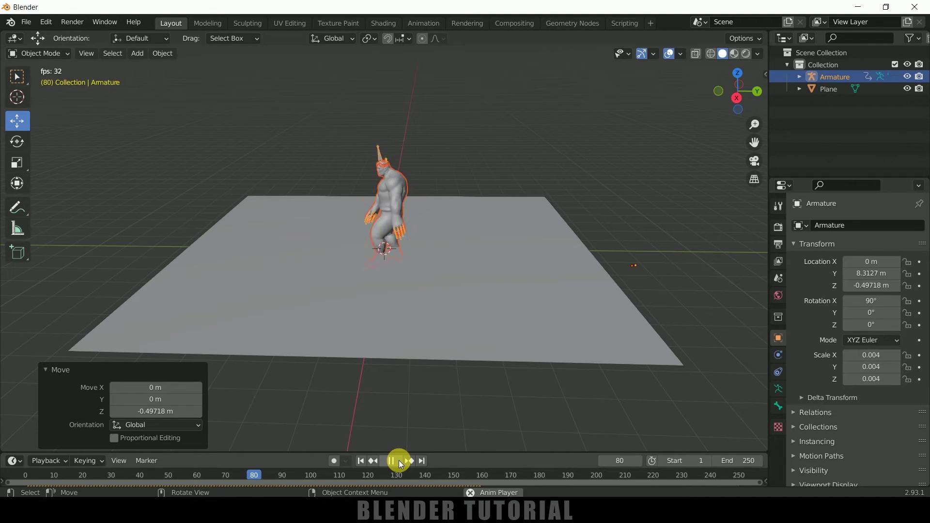
pyautogui.click(400, 460)
pyautogui.hotkey('shift', 'Left')
# Step: Hide the character's armature in the viewport, keeping its mesh and the plane shown
pyautogui.click(460, 283)
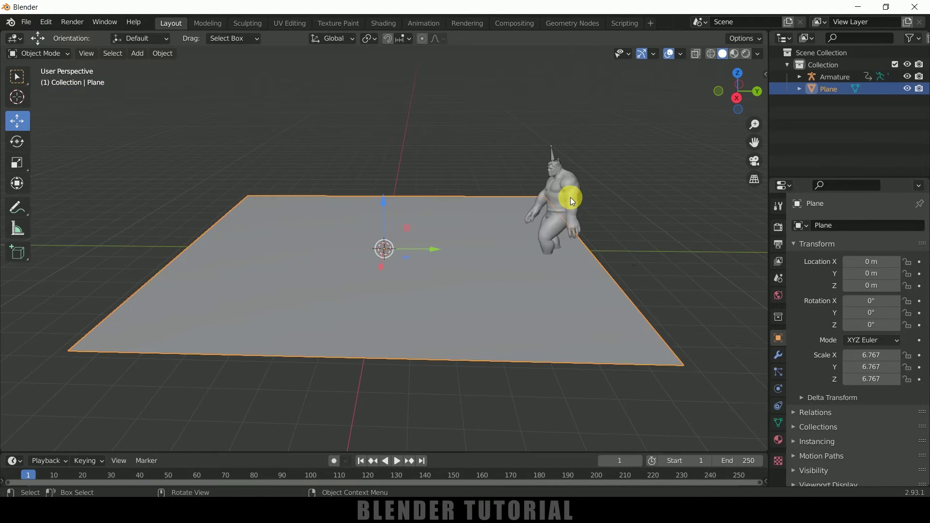
pyautogui.click(571, 199)
pyautogui.click(550, 150)
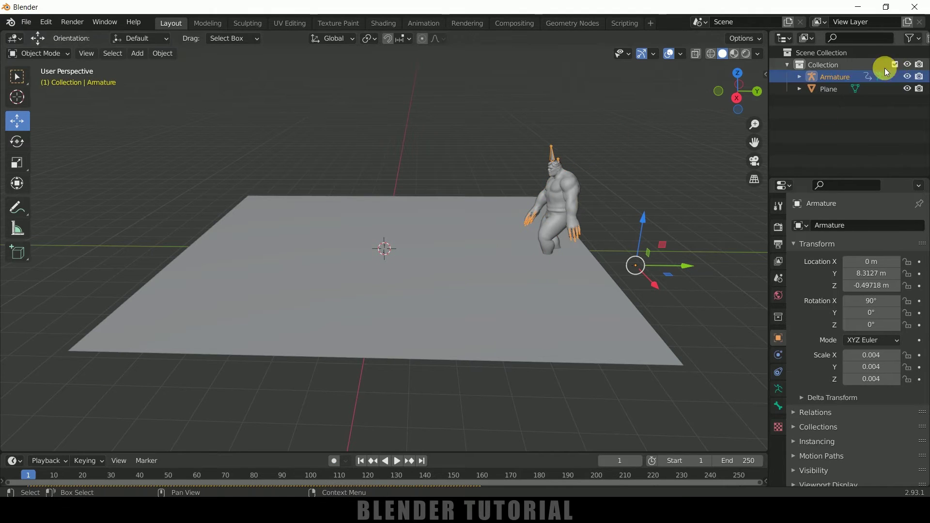
pyautogui.click(907, 77)
# Step: Give the plane Dynamic Paint physics of type Canvas and add the canvas
pyautogui.click(529, 280)
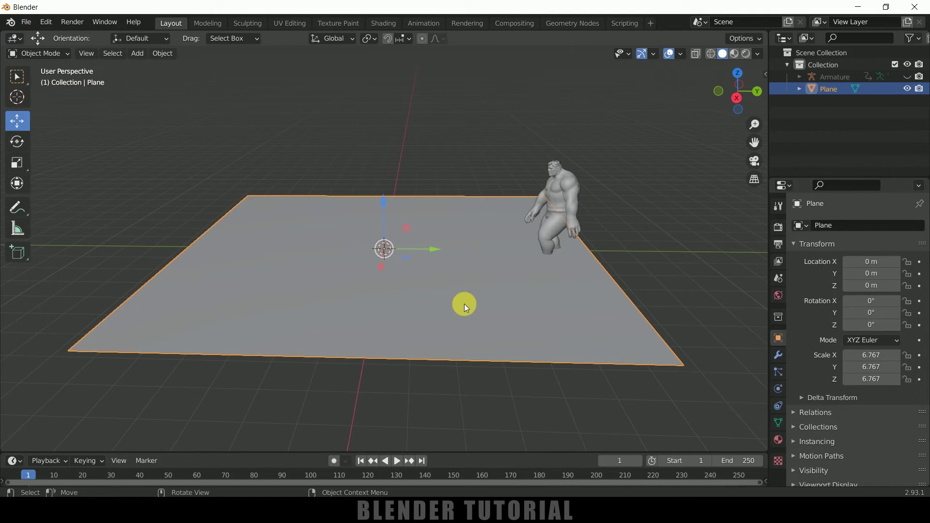
pyautogui.click(779, 390)
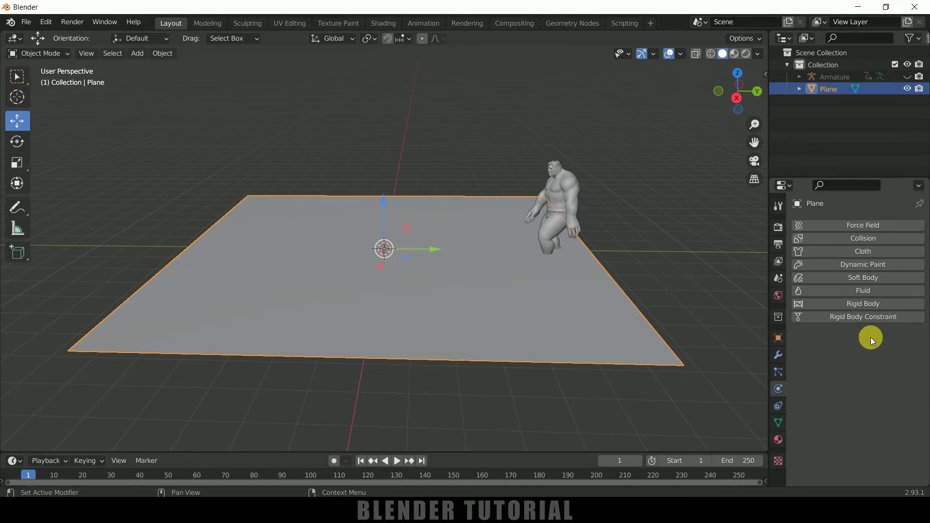
pyautogui.click(866, 266)
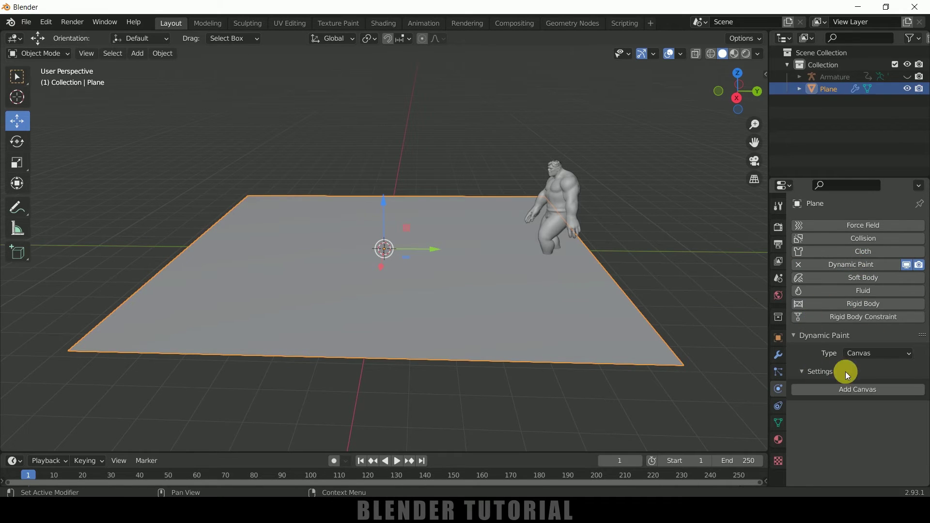
pyautogui.click(858, 354)
pyautogui.click(877, 366)
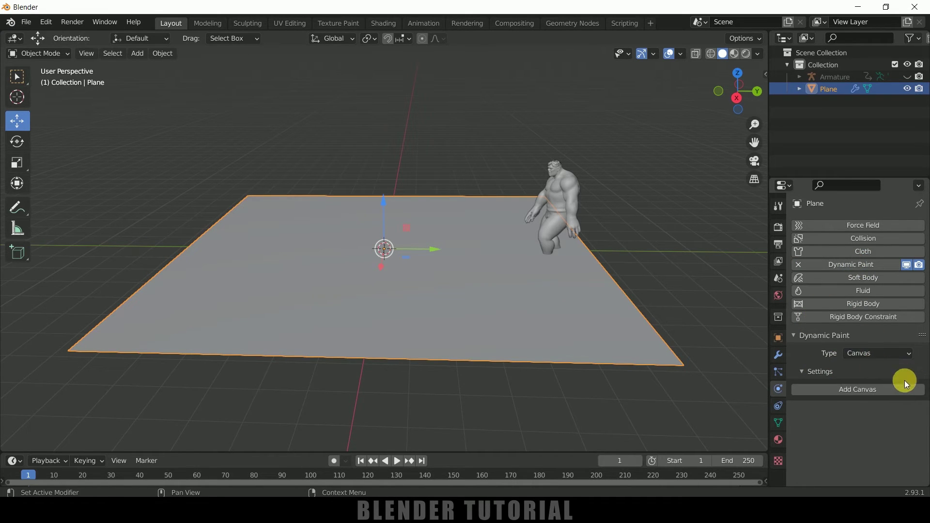
pyautogui.click(855, 390)
# Step: Set the canvas surface type to Waves and enable Anti-Aliasing
pyautogui.scroll(-9, 819, 417)
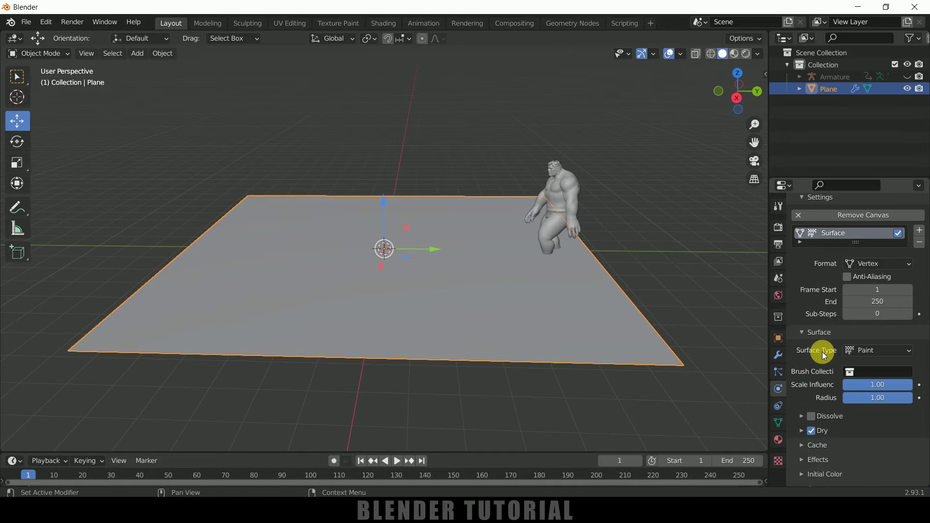
pyautogui.click(852, 353)
pyautogui.click(863, 397)
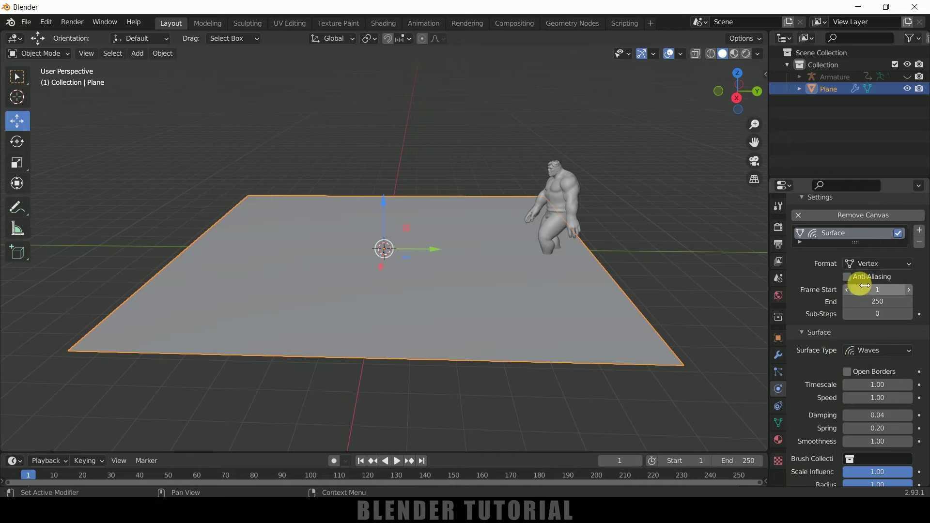
pyautogui.click(849, 278)
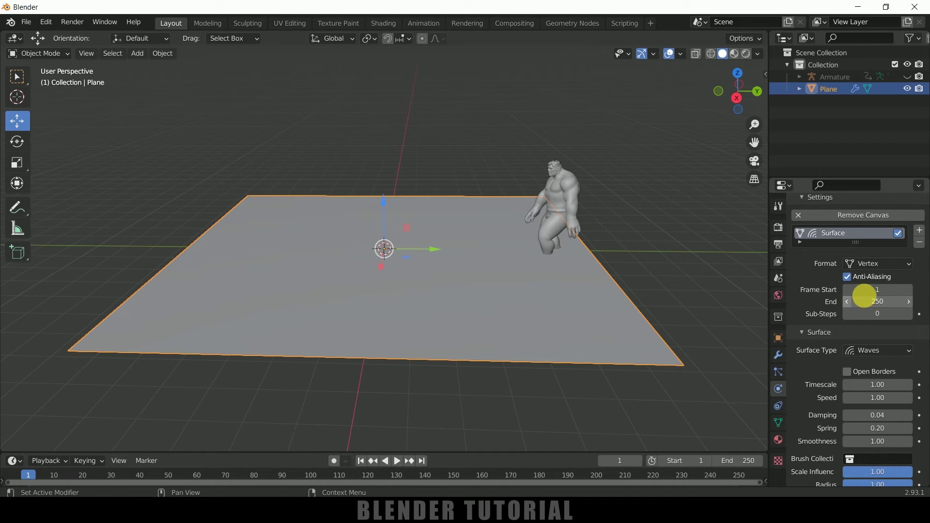
# Step: Set the wave speed of the plane's canvas surface to 0.75
pyautogui.scroll(-1, 815, 373)
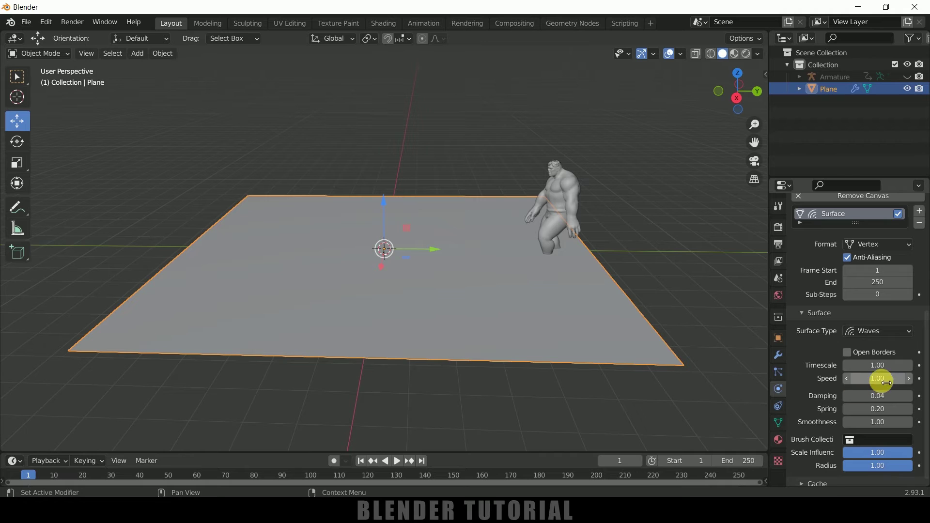
pyautogui.write('5')
pyautogui.press('Return')
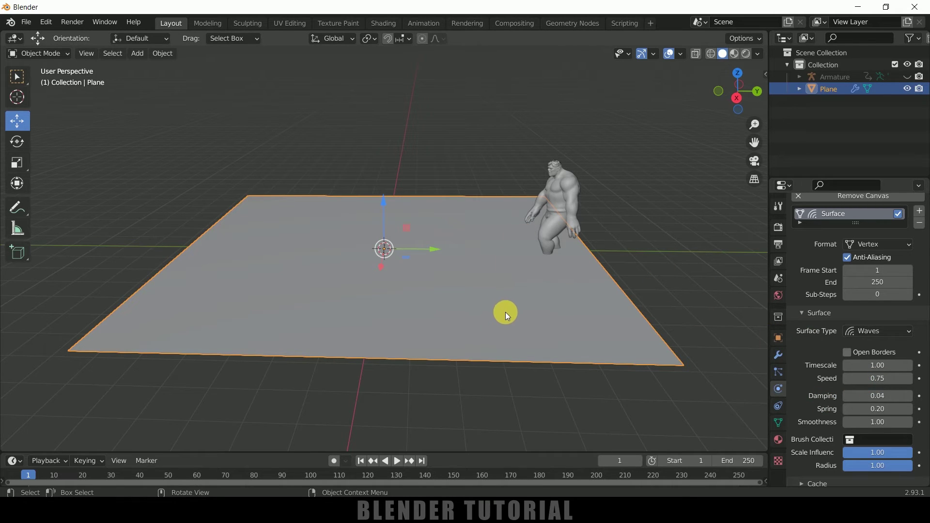
pyautogui.scroll(-1, 824, 384)
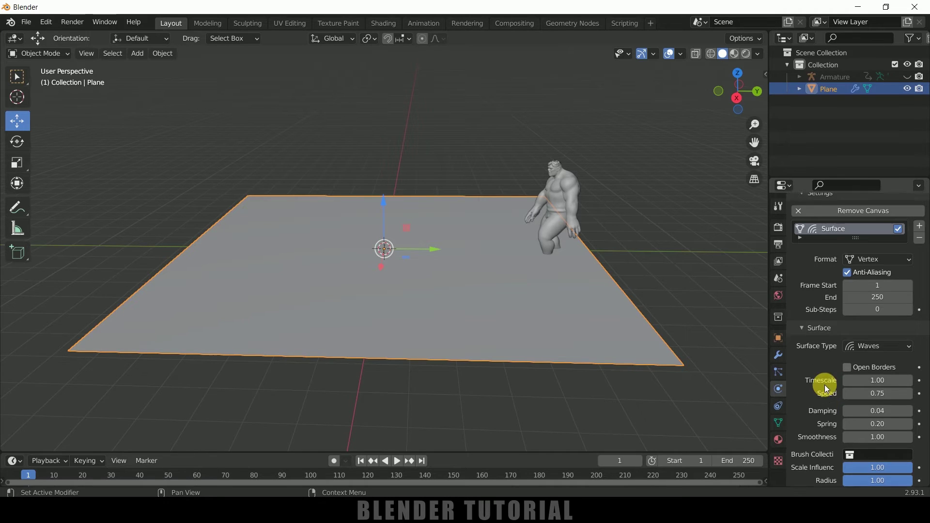
# Step: Give the character mesh Dynamic Paint physics of type Brush and reselect the plane
pyautogui.click(575, 181)
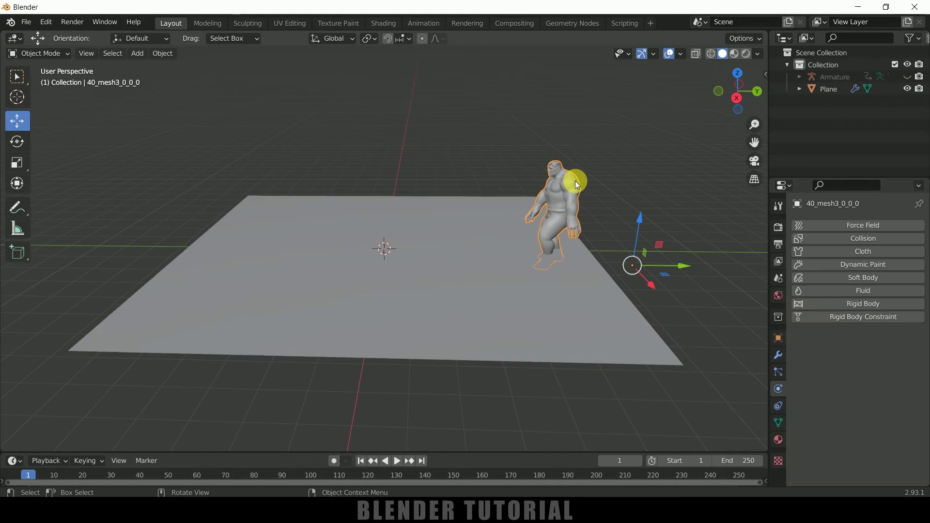
pyautogui.click(849, 267)
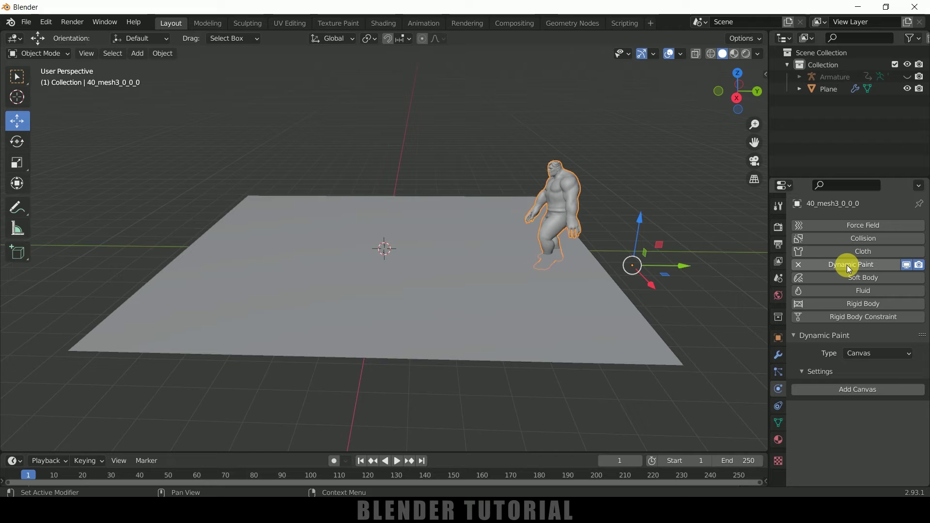
pyautogui.click(864, 354)
pyautogui.click(868, 382)
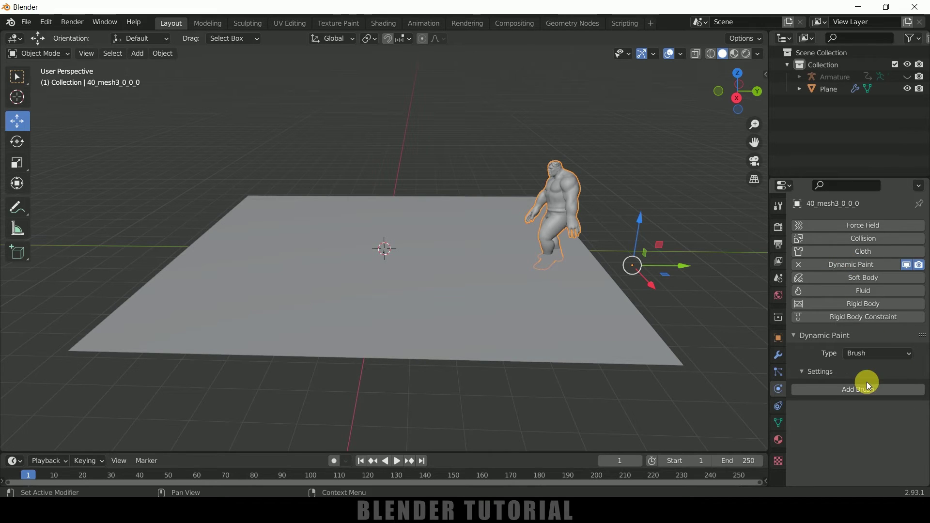
pyautogui.click(601, 339)
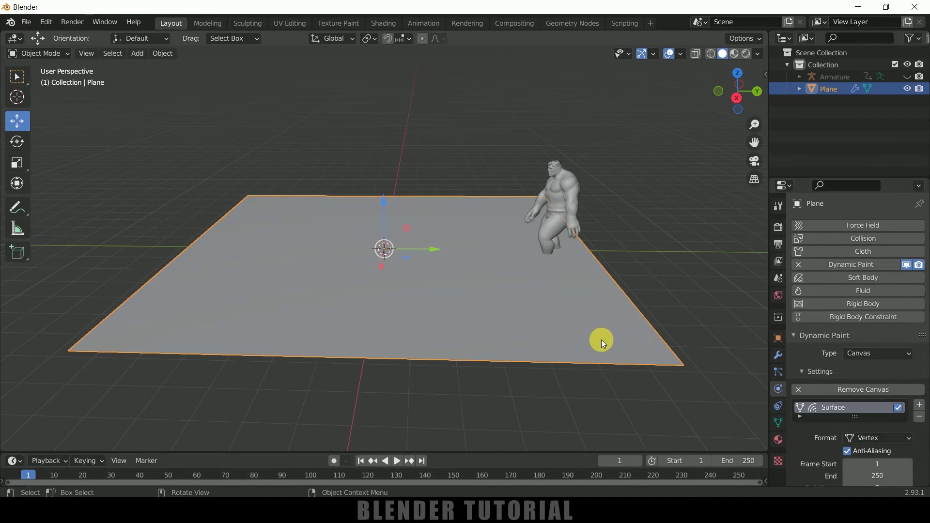
# Step: Add the Dynamic Paint brush to the walking character's mesh
pyautogui.click(557, 206)
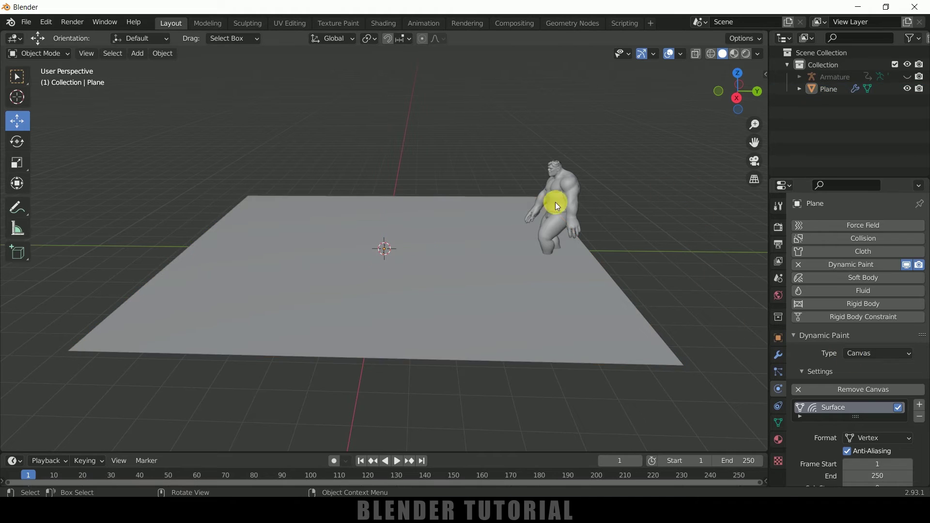
pyautogui.click(551, 184)
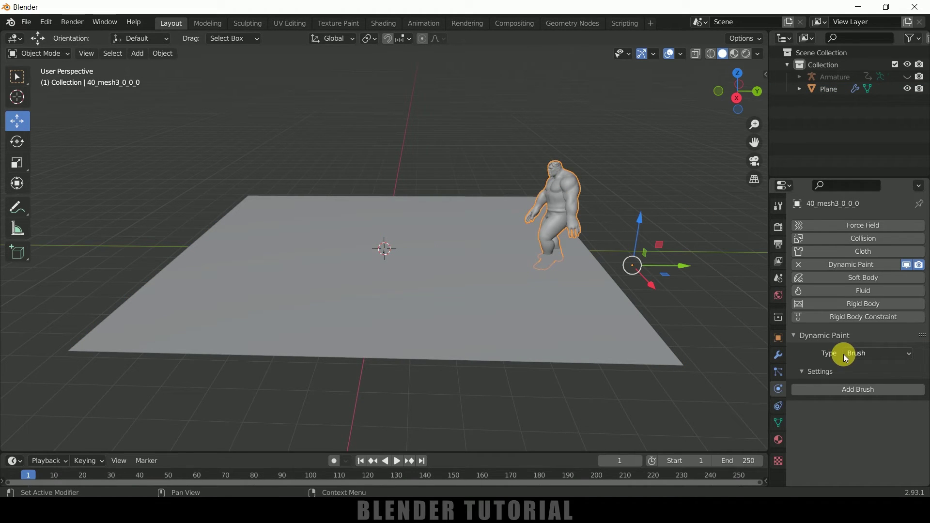
pyautogui.click(860, 393)
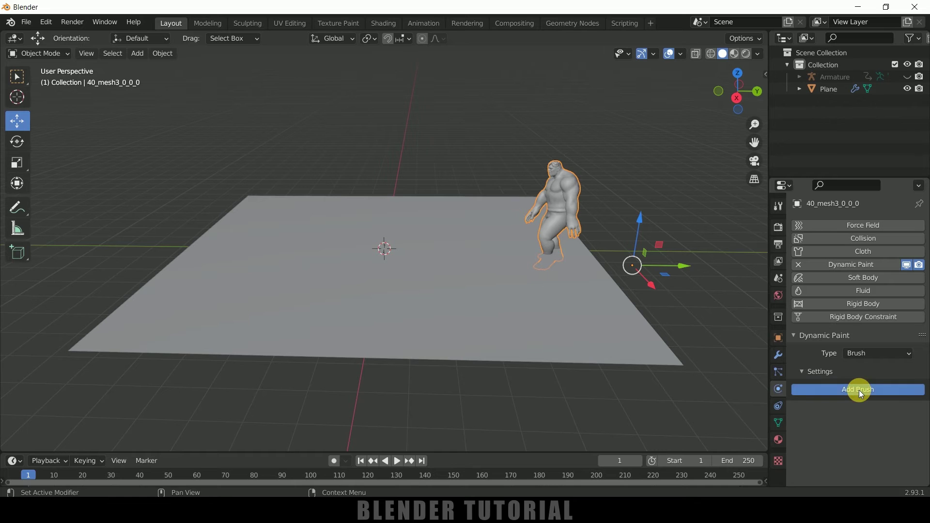
# Step: Play the animation to check the waves around the character, then return to the first frame with the plane selected
pyautogui.click(394, 463)
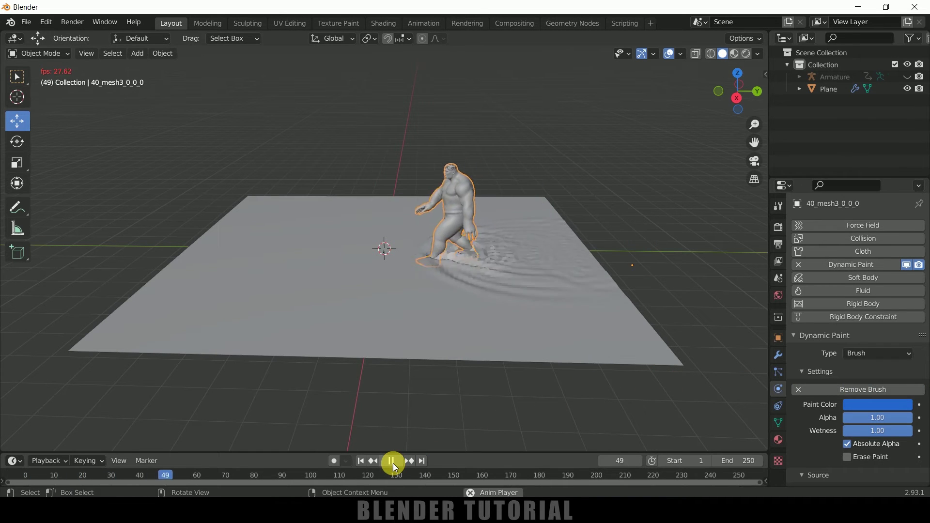
pyautogui.click(394, 463)
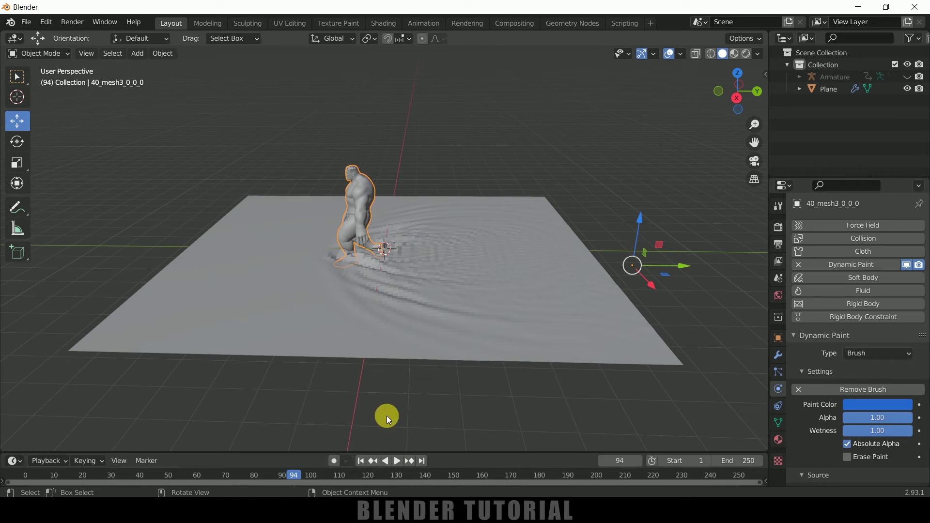
pyautogui.click(487, 269)
pyautogui.rightClick(497, 221)
pyautogui.click(497, 221)
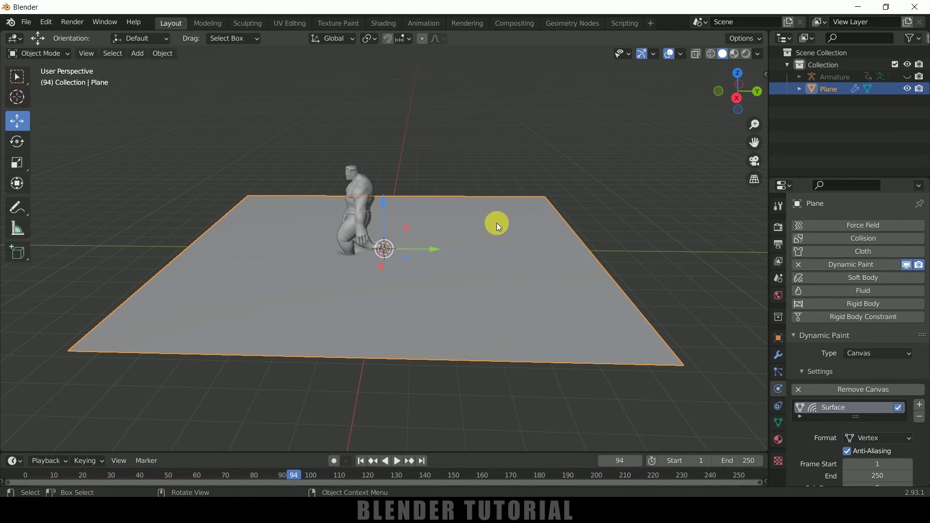
pyautogui.click(363, 461)
# Step: Enable Shadow and Cavity in the viewport shading and play the animation to inspect the waves
pyautogui.click(758, 54)
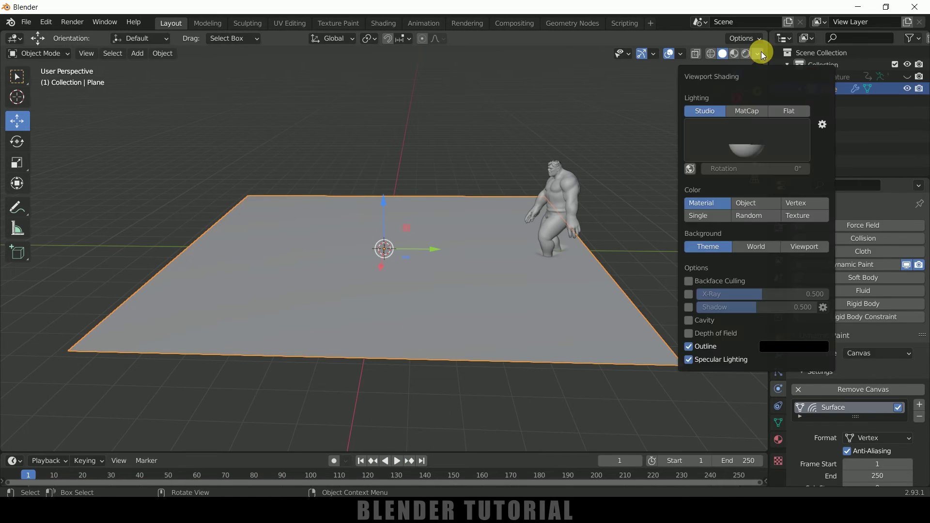
pyautogui.click(688, 320)
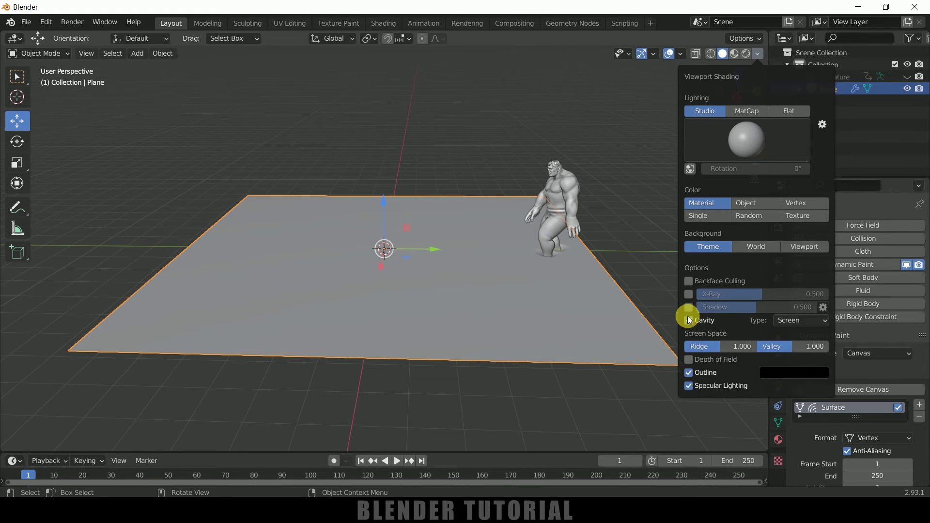
pyautogui.click(598, 390)
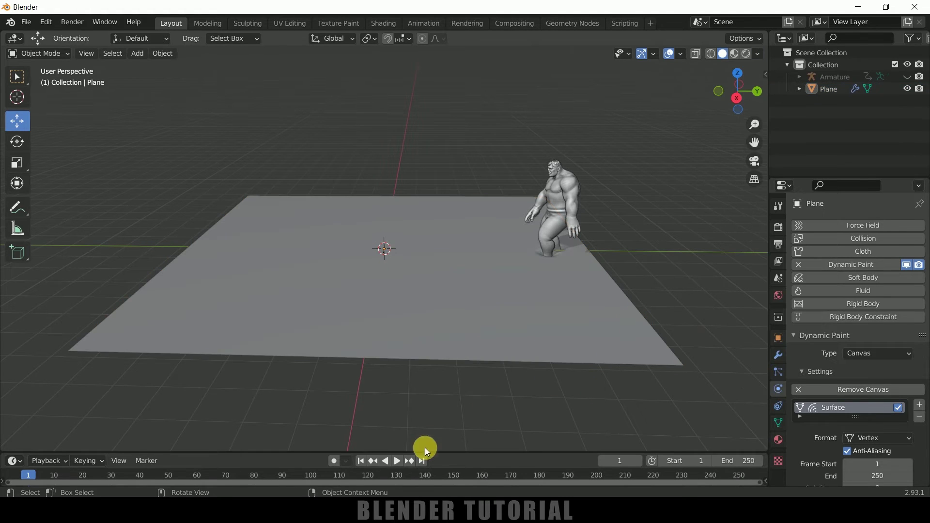
pyautogui.click(394, 463)
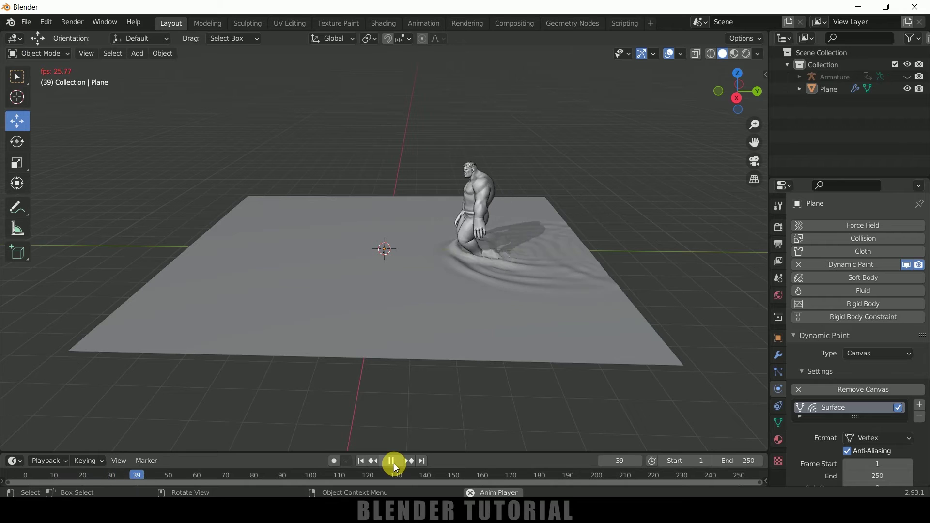
pyautogui.click(394, 464)
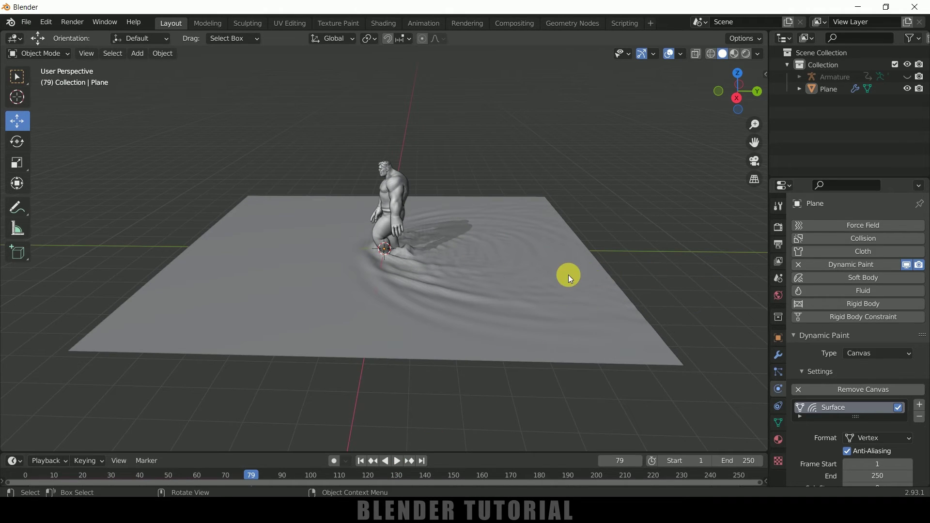
# Step: Save the file as untitled.blend in D:\youtube\aquaman and bake the plane's Dynamic Paint cache
pyautogui.scroll(-1, 816, 354)
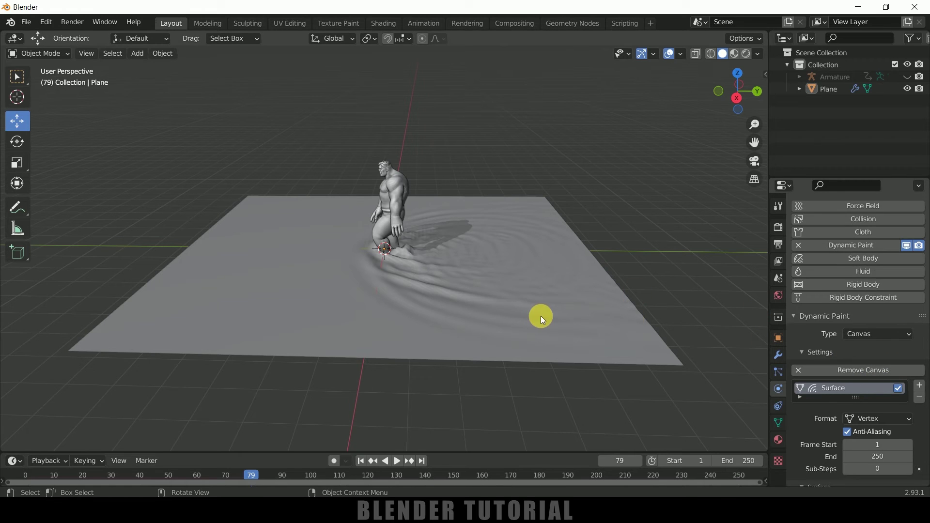
pyautogui.click(540, 316)
pyautogui.scroll(-9, 810, 436)
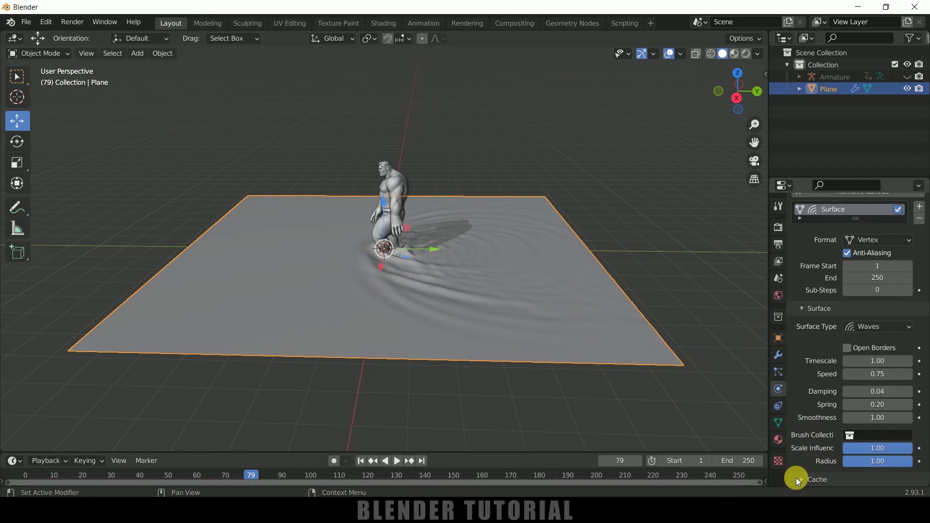
pyautogui.scroll(-8, 800, 463)
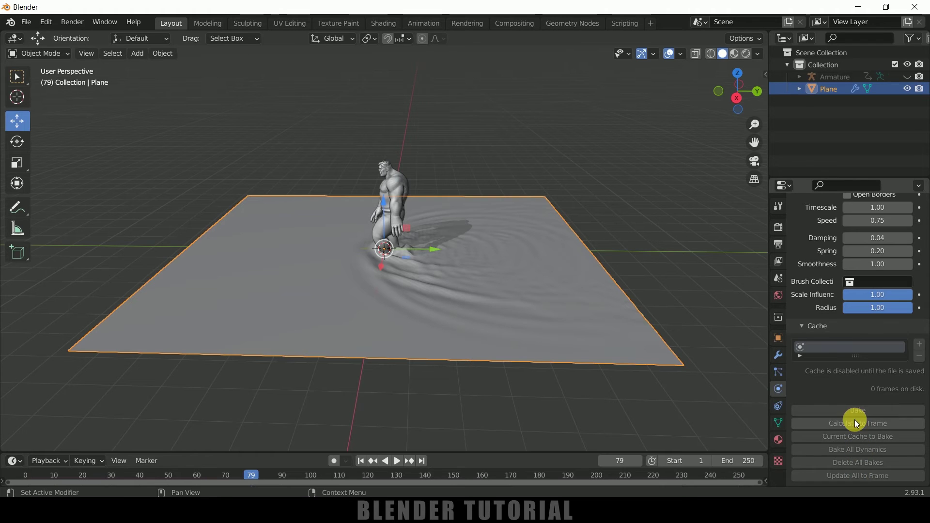
pyautogui.click(25, 21)
pyautogui.click(48, 102)
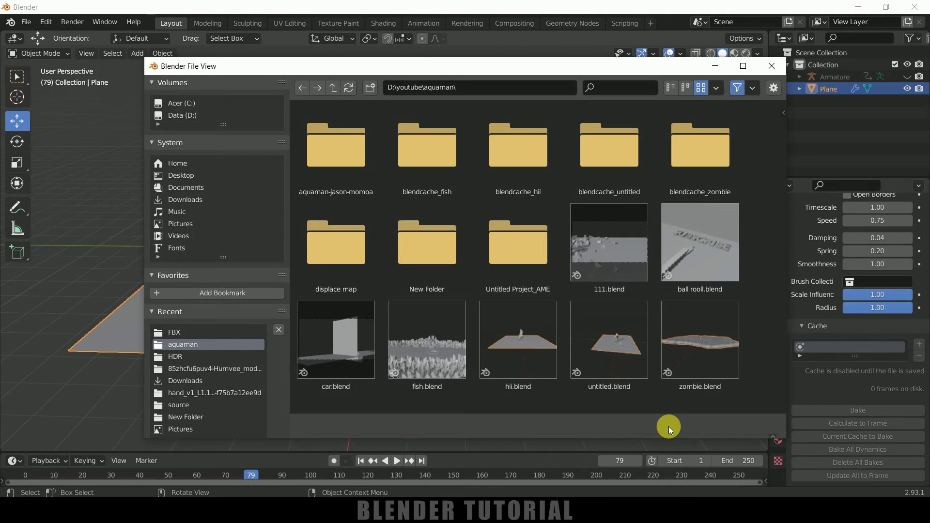
pyautogui.click(666, 426)
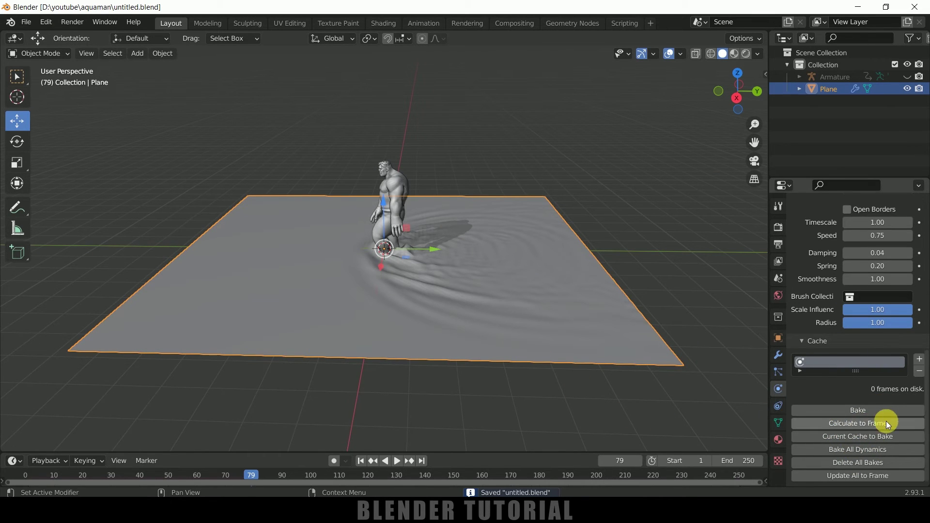
pyautogui.click(857, 411)
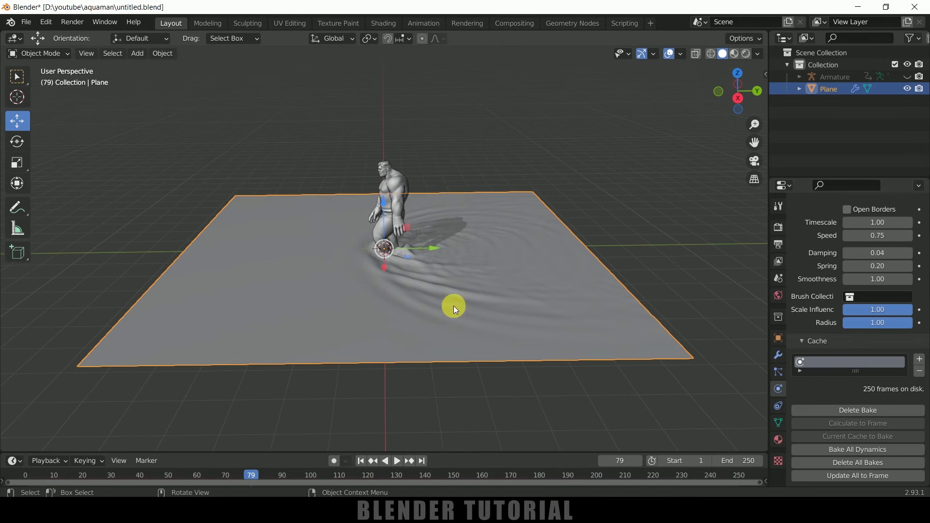
# Step: Switch the viewport to Material Preview and delete the two patchy hair meshes on the character's head
pyautogui.moveTo(515, 316); pyautogui.dragTo(597, 226, button='middle')
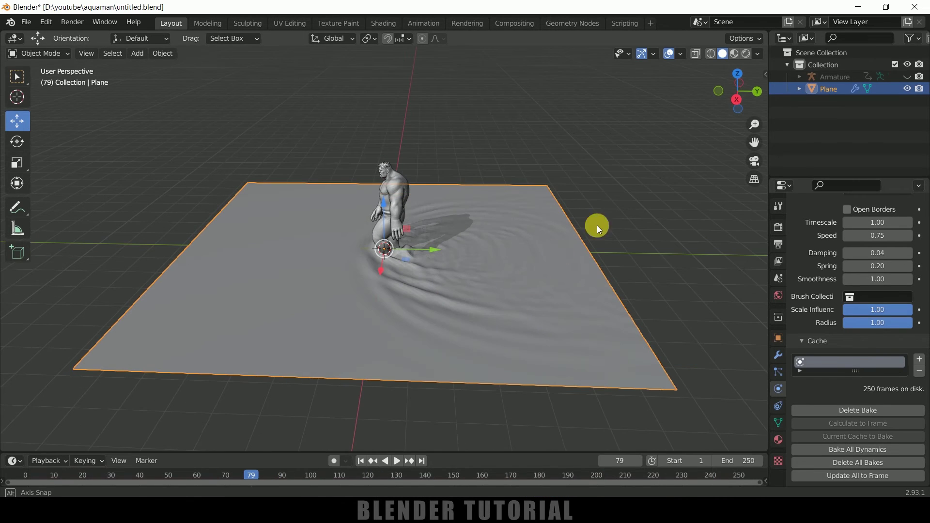
pyautogui.click(734, 54)
pyautogui.scroll(3, 460, 140)
pyautogui.moveTo(437, 162); pyautogui.dragTo(461, 213, button='middle')
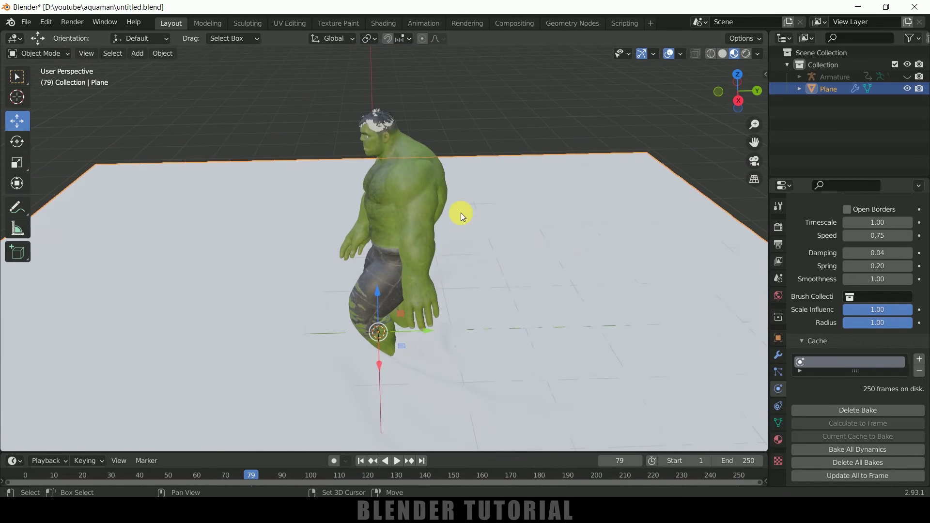
pyautogui.click(376, 127)
pyautogui.press('Delete')
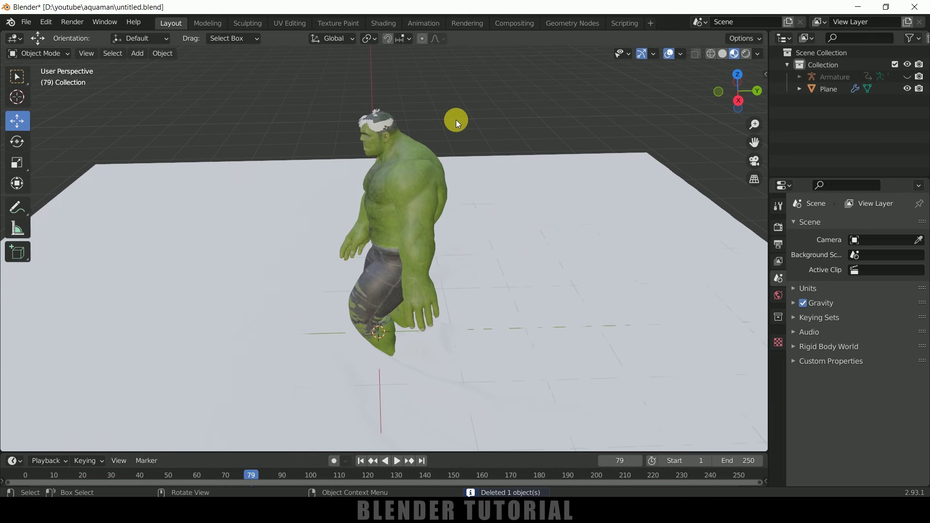
pyautogui.click(386, 121)
pyautogui.press('Delete')
pyautogui.scroll(-2, 460, 130)
pyautogui.moveTo(460, 129); pyautogui.dragTo(470, 272, button='middle')
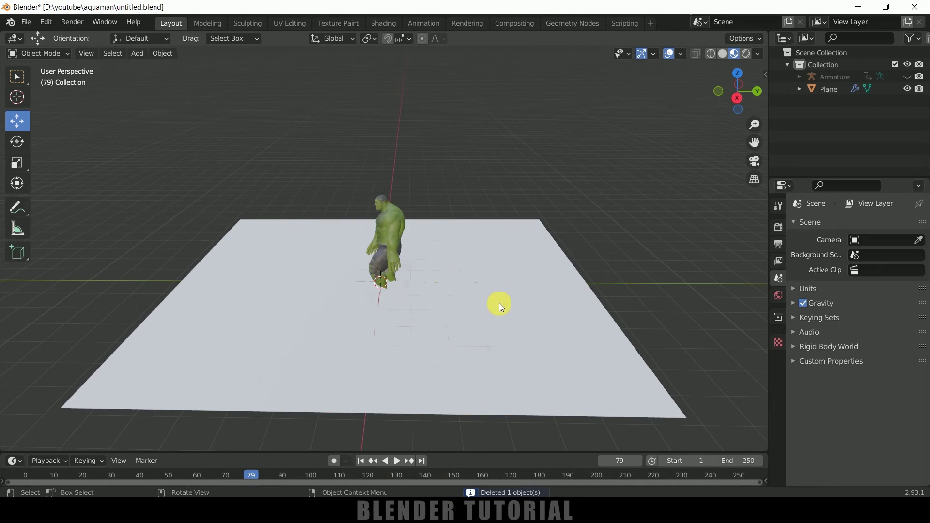
# Step: Give the plane a new material and set its surface shader to Glass BSDF
pyautogui.click(514, 342)
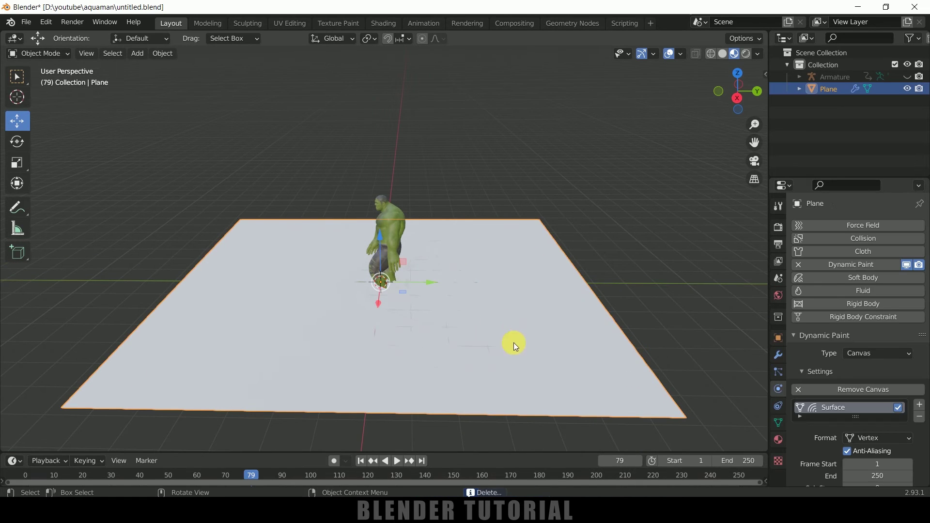
pyautogui.click(778, 440)
pyautogui.click(853, 278)
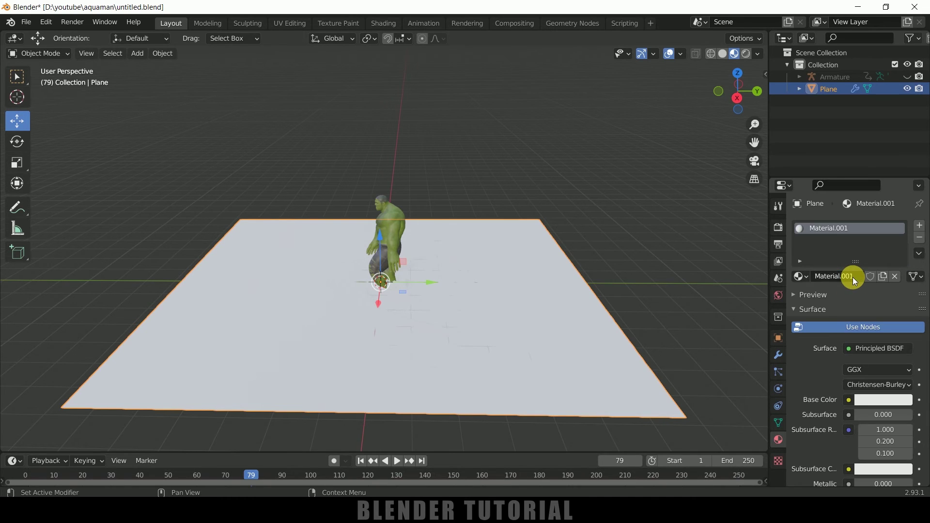
pyautogui.click(859, 350)
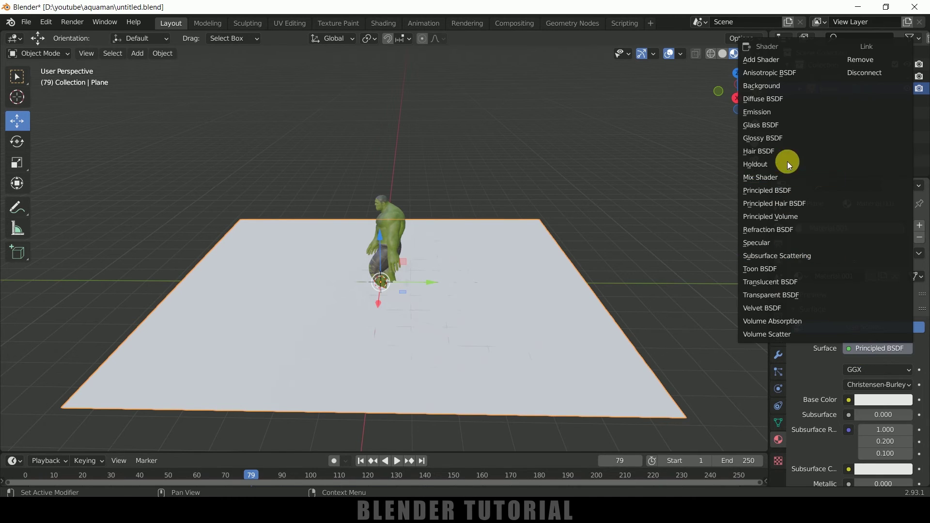
pyautogui.click(763, 125)
# Step: Set the glass material's IOR to 1.330 and roughness to 0.293, and go back to frame 1
pyautogui.scroll(-2, 822, 373)
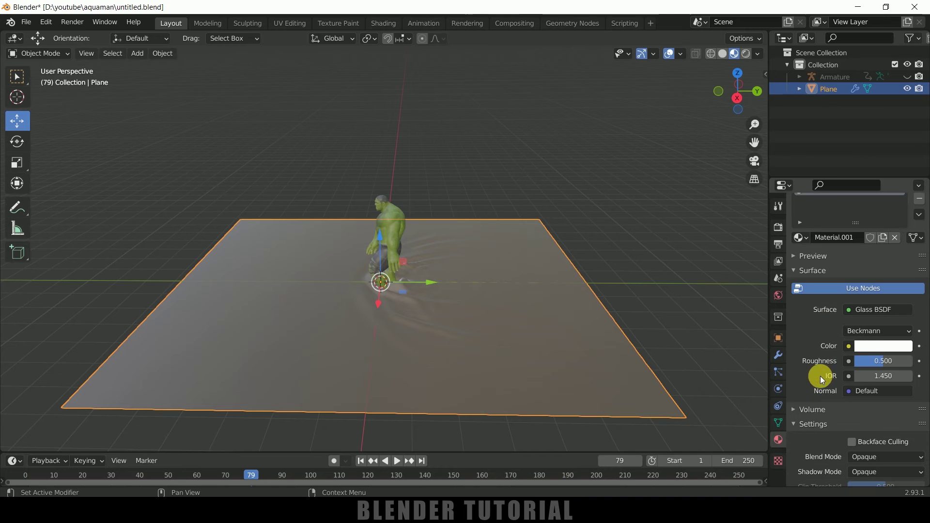
pyautogui.click(878, 374)
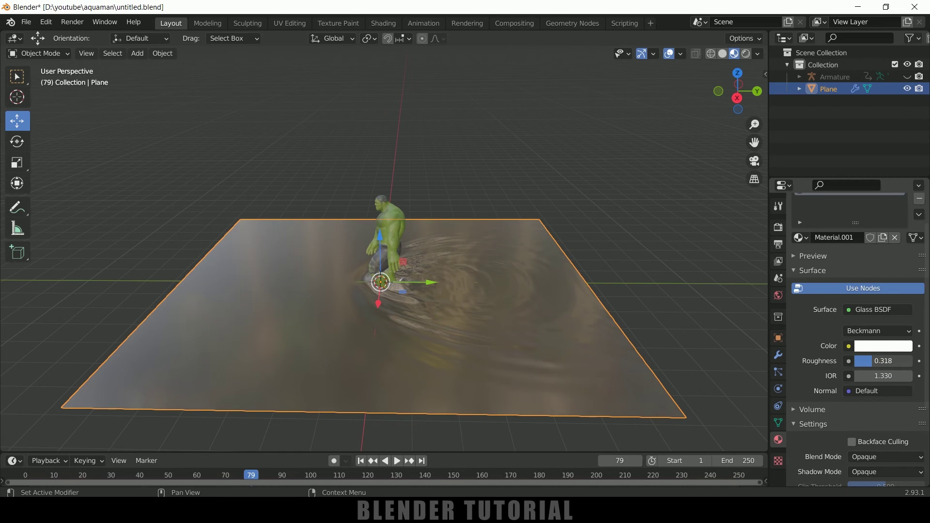
pyautogui.click(360, 461)
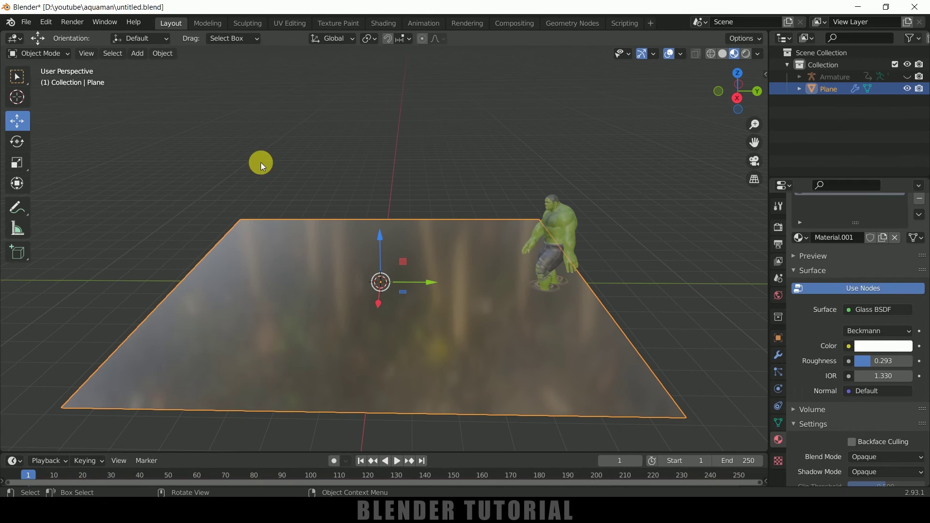
# Step: Add a sun light and move it up about 5.4 m along the Z axis
pyautogui.click(138, 53)
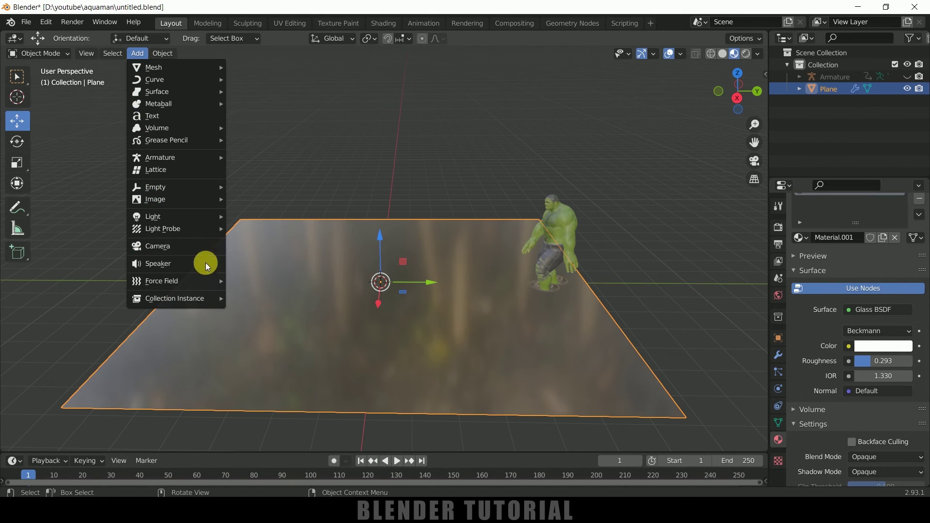
pyautogui.moveTo(229, 218)
pyautogui.click(258, 234)
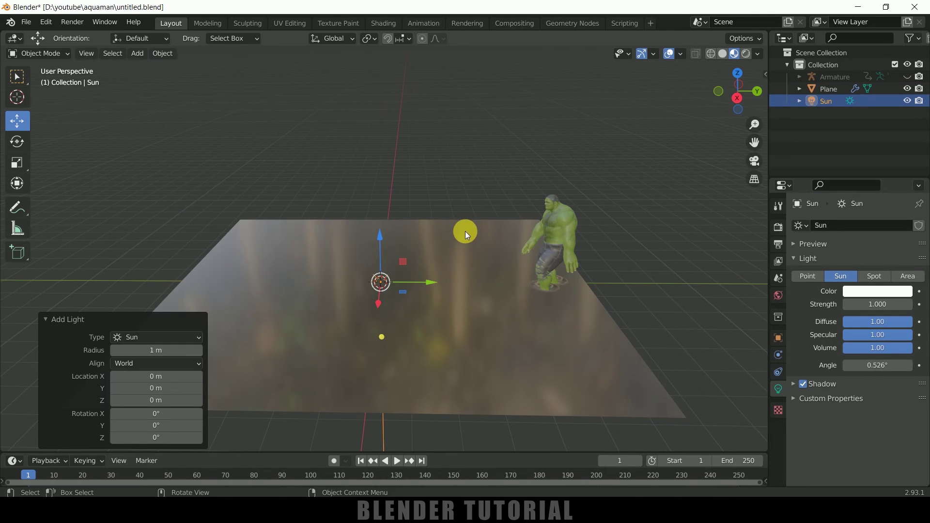
pyautogui.press('g')
pyautogui.press('z')
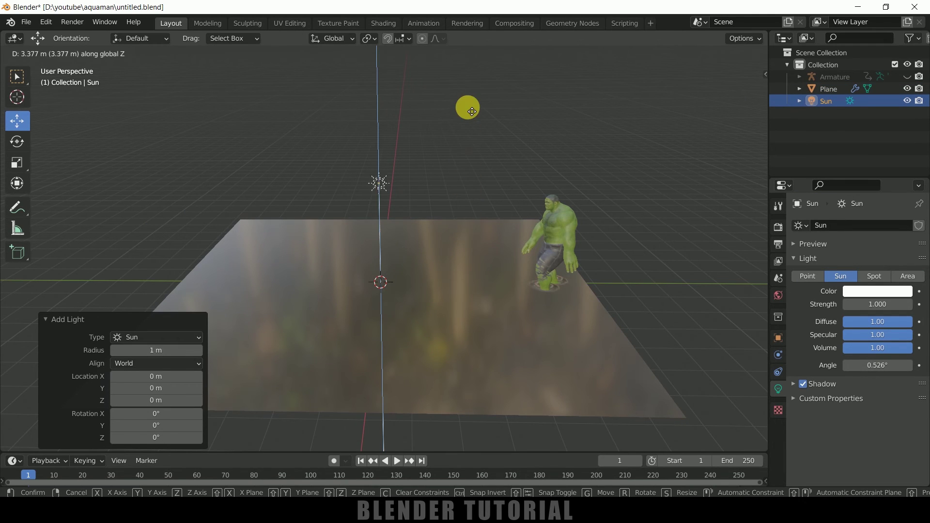
pyautogui.click(473, 68)
# Step: Rotate the sun light by about 37° in the view and set its strength to 5
pyautogui.press('r')
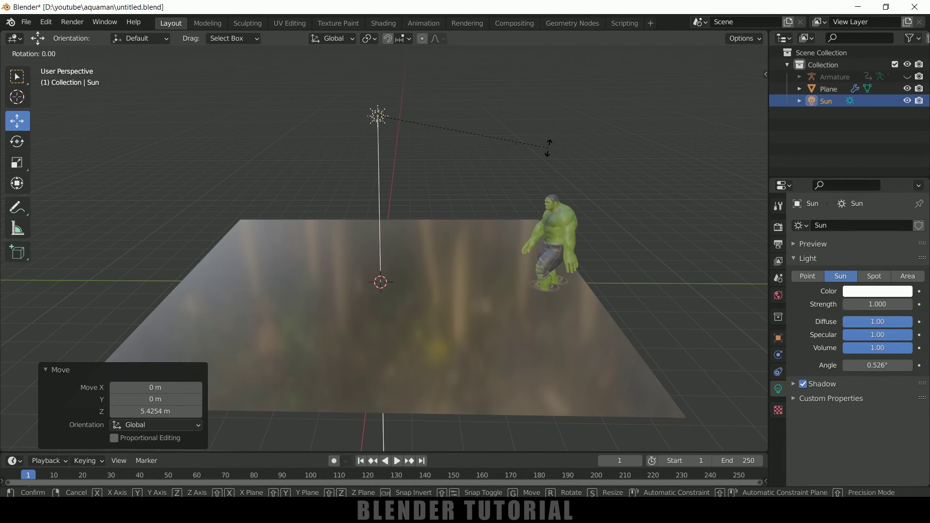
pyautogui.click(463, 186)
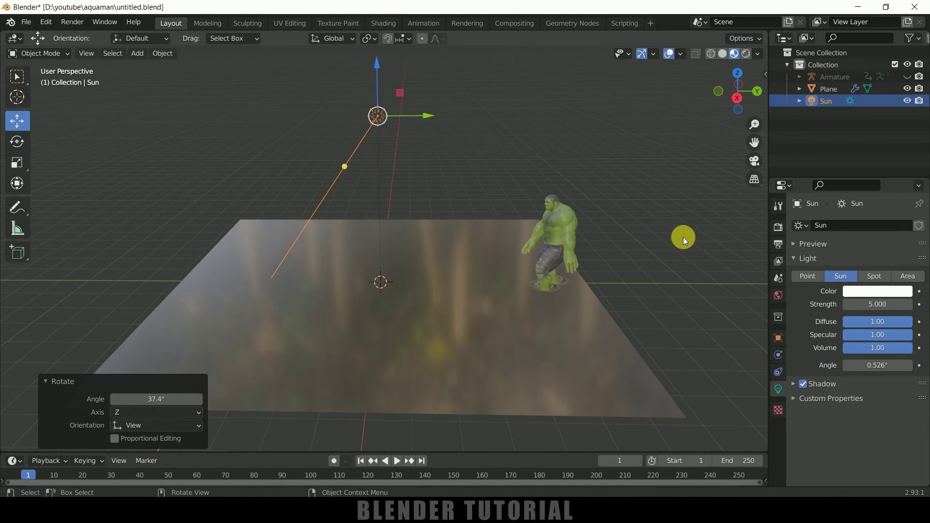
# Step: Switch the viewport to rendered shading and assign an Environment Texture to the world background color
pyautogui.click(746, 55)
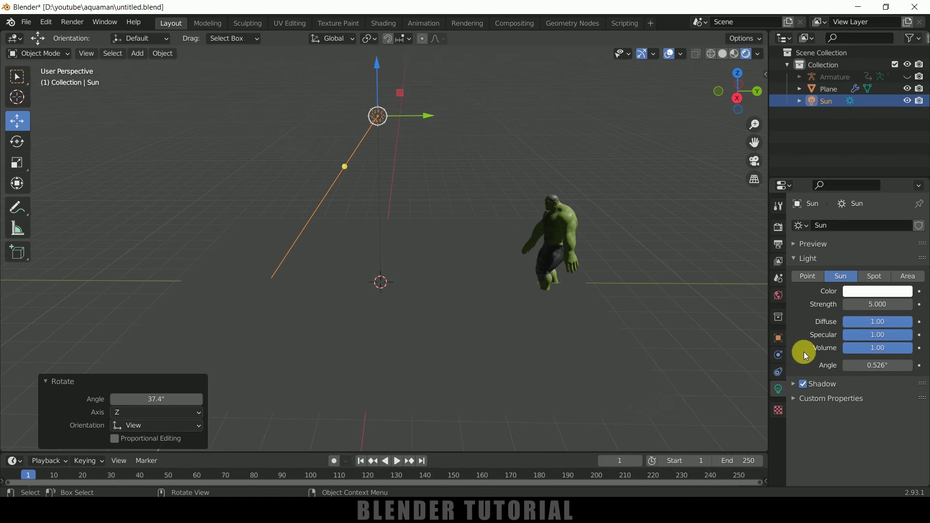
pyautogui.moveTo(441, 299)
pyautogui.mouseDown(button='middle')
pyautogui.moveTo(539, 305)
pyautogui.moveTo(571, 271)
pyautogui.moveTo(502, 298)
pyautogui.moveTo(424, 297)
pyautogui.moveTo(456, 295)
pyautogui.mouseUp(button='middle')
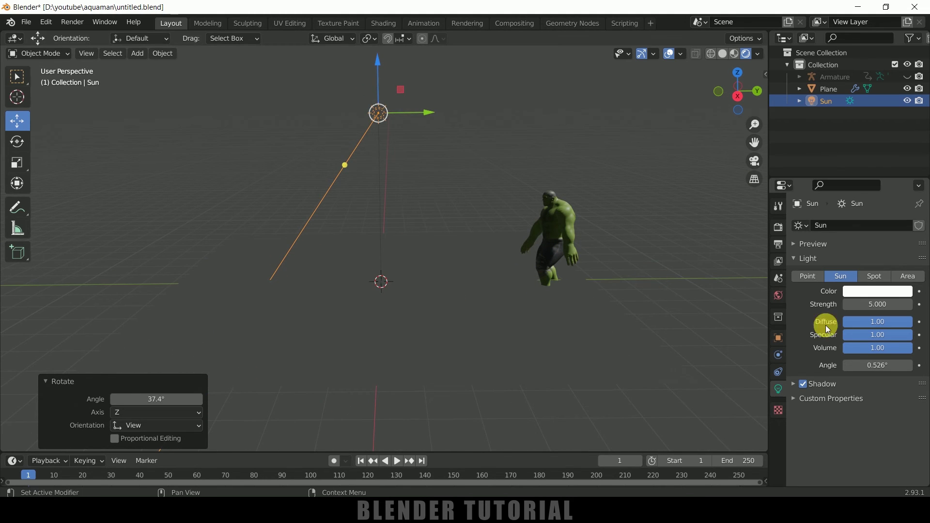
pyautogui.click(778, 296)
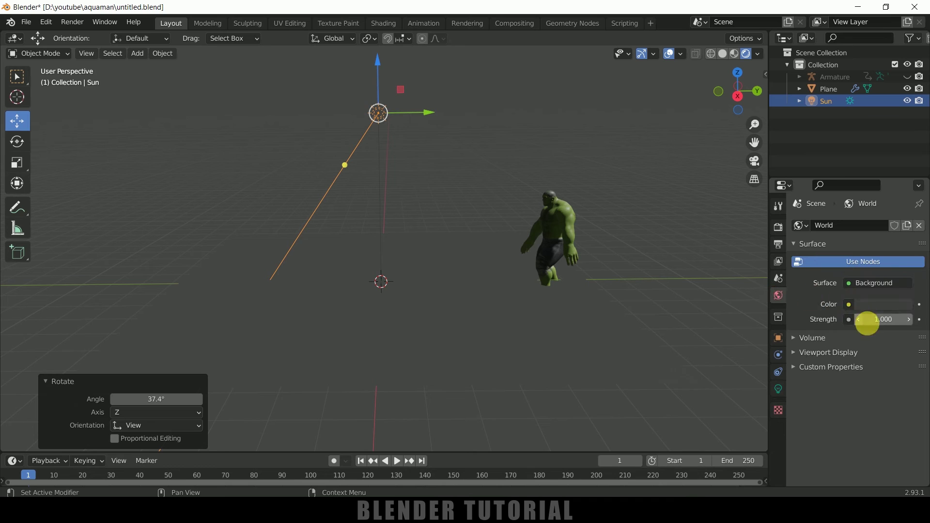
pyautogui.click(849, 306)
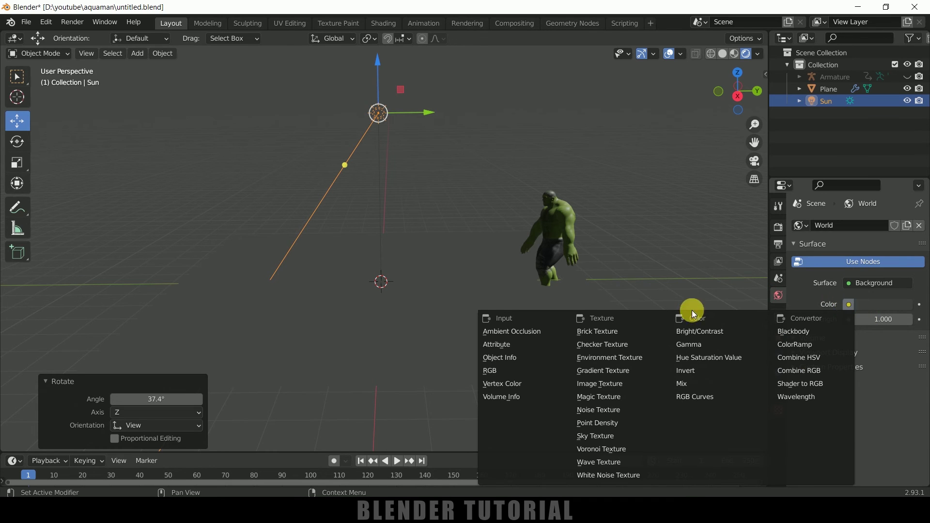
pyautogui.click(624, 358)
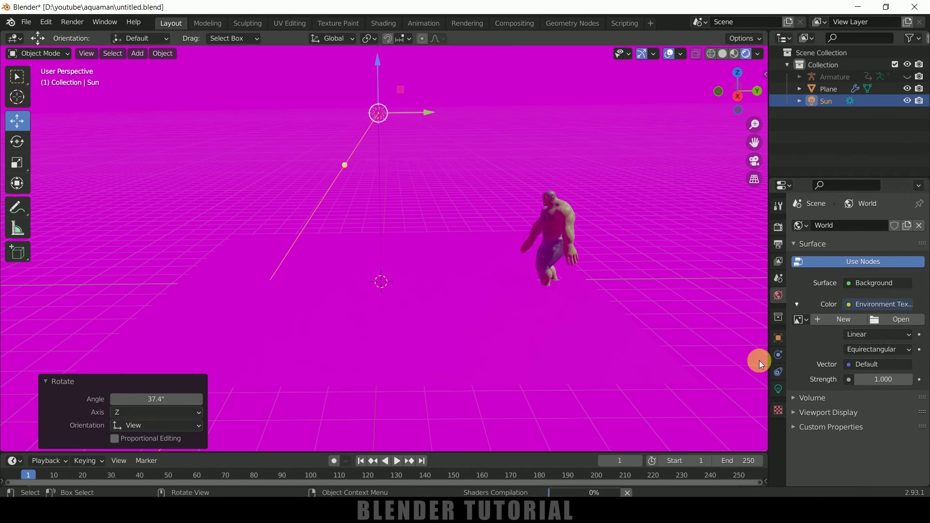
# Step: Load the image autumn_forest_02_2k (1).hdr from the D:\HDR folder as the world's environment texture
pyautogui.click(891, 321)
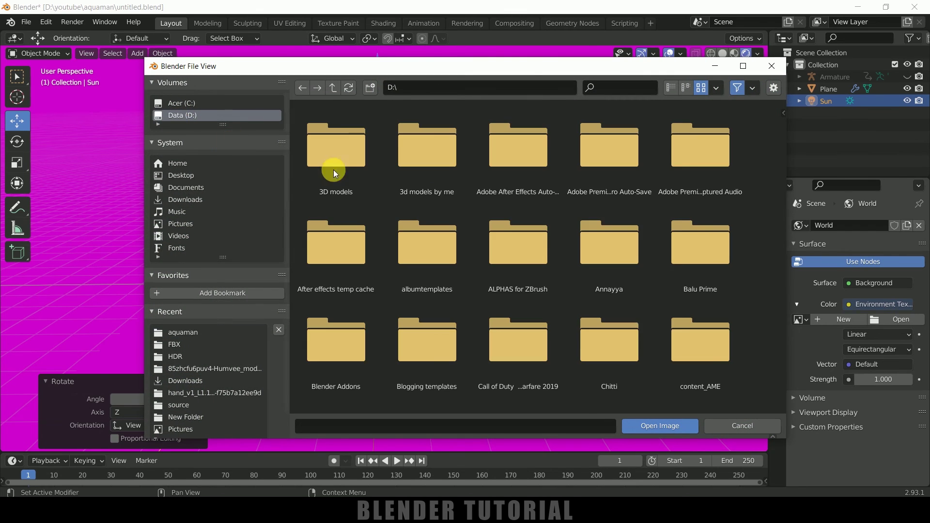
pyautogui.scroll(-5, 623, 314)
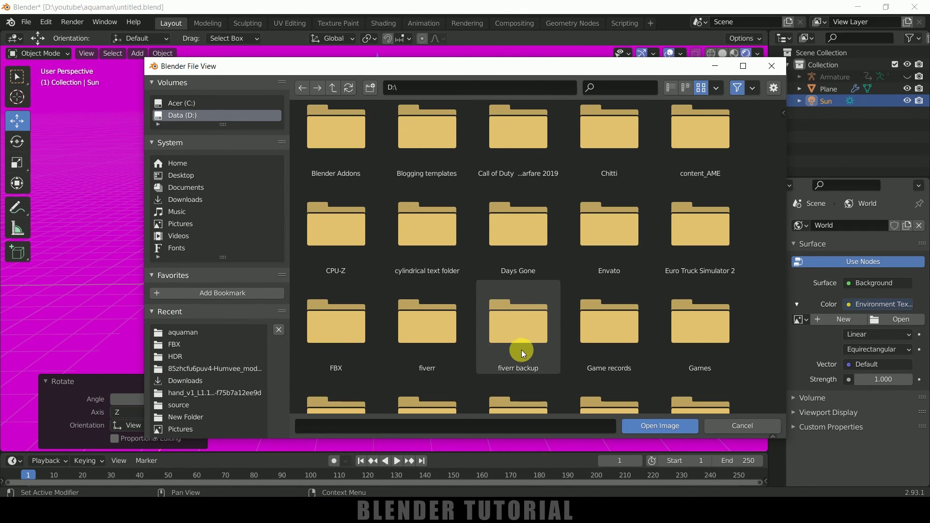
pyautogui.scroll(-3, 517, 341)
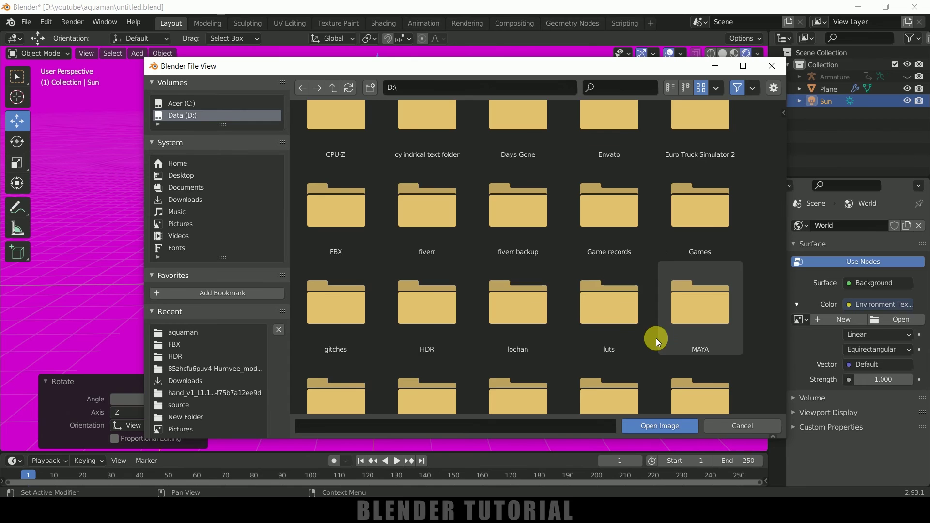
pyautogui.doubleClick(451, 315)
pyautogui.click(540, 252)
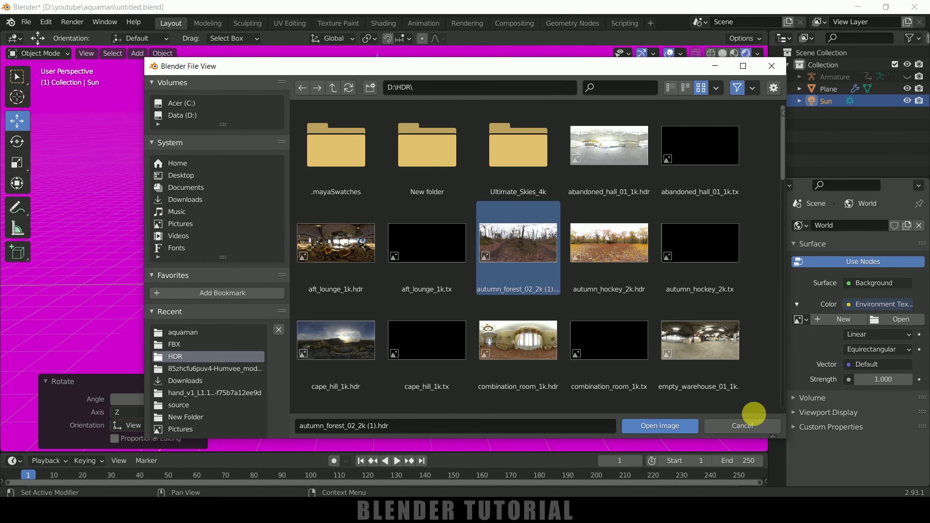
pyautogui.click(659, 426)
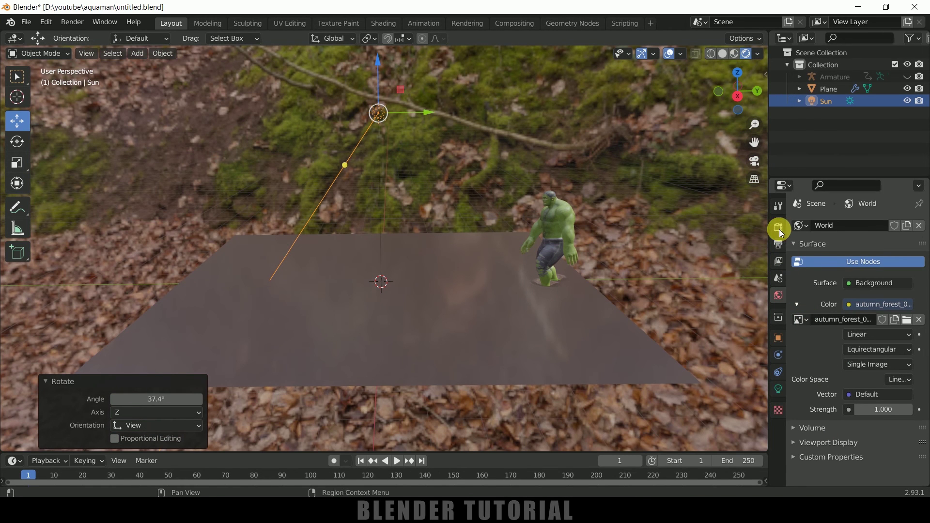
# Step: Enable Ambient Occlusion with a distance of 2 m and Screen Space Reflections for the Eevee render
pyautogui.click(779, 227)
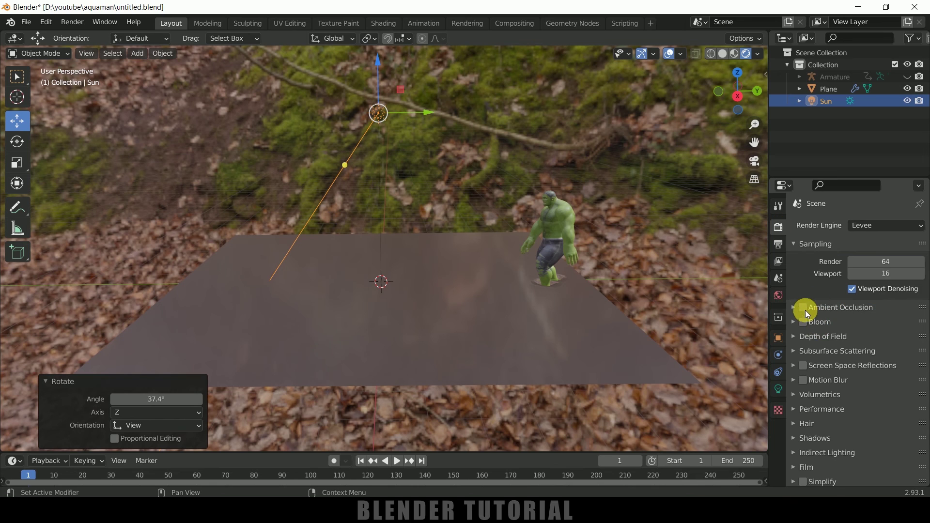
pyautogui.click(799, 314)
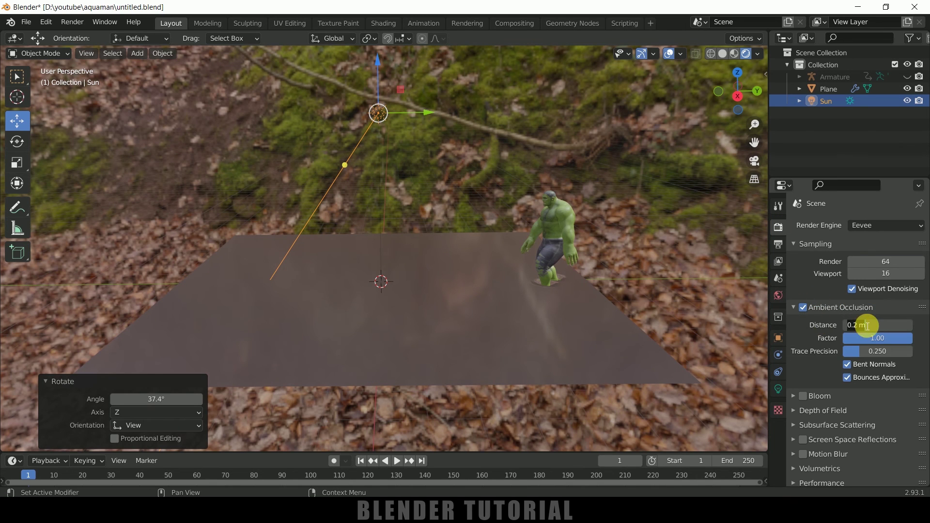
pyautogui.scroll(-2, 867, 410)
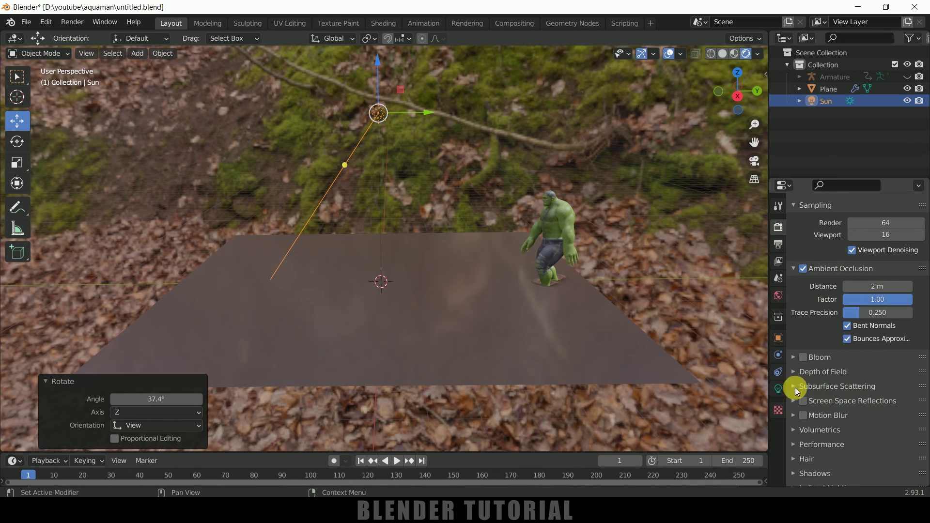
pyautogui.click(797, 402)
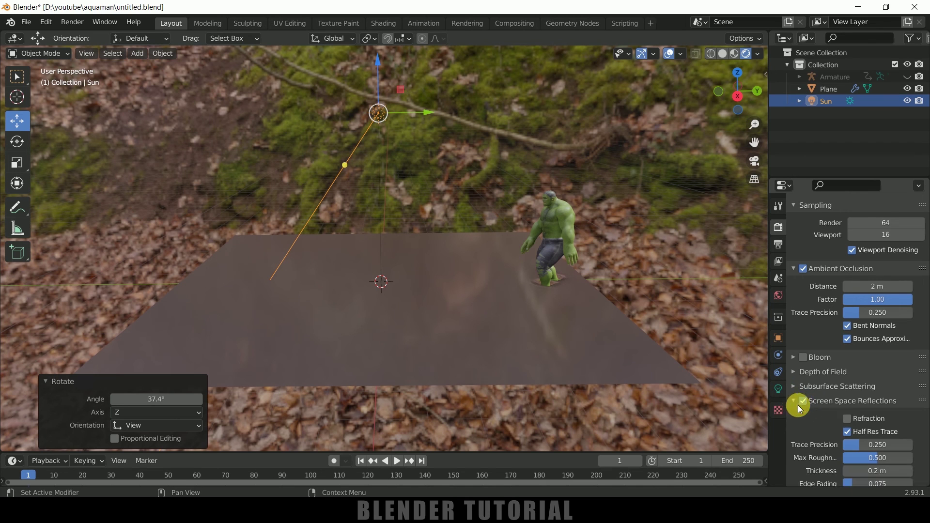
pyautogui.click(807, 406)
# Step: Make the film background transparent so the forest environment image is hidden behind the scene
pyautogui.scroll(-4, 814, 414)
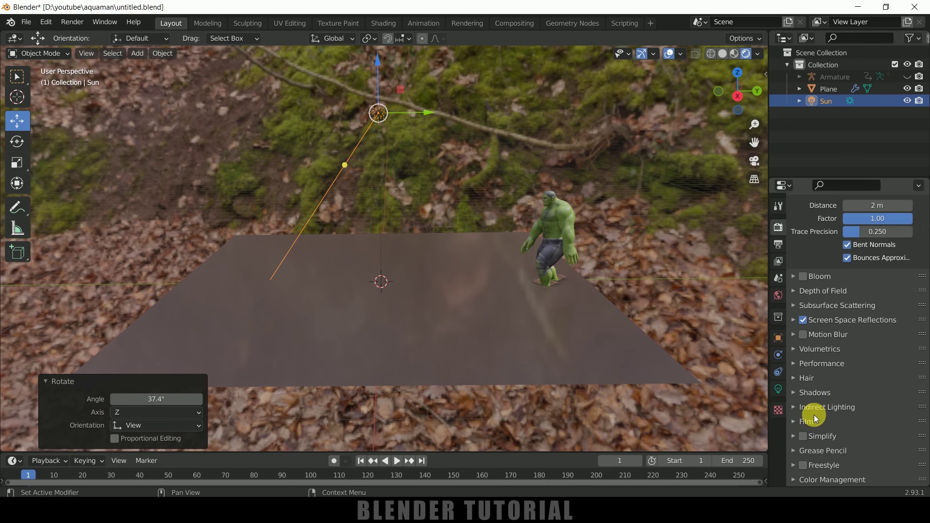
pyautogui.click(795, 422)
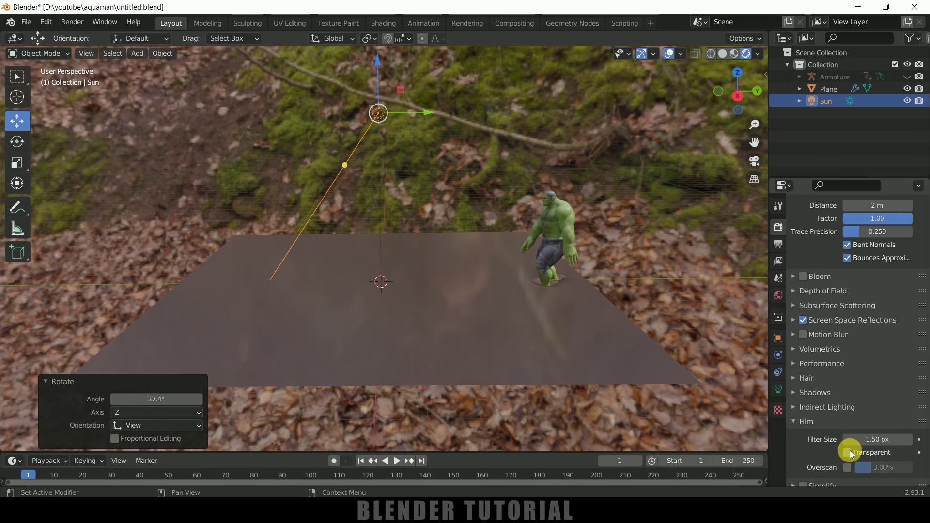
pyautogui.click(847, 452)
pyautogui.moveTo(644, 363); pyautogui.dragTo(641, 359, button='middle')
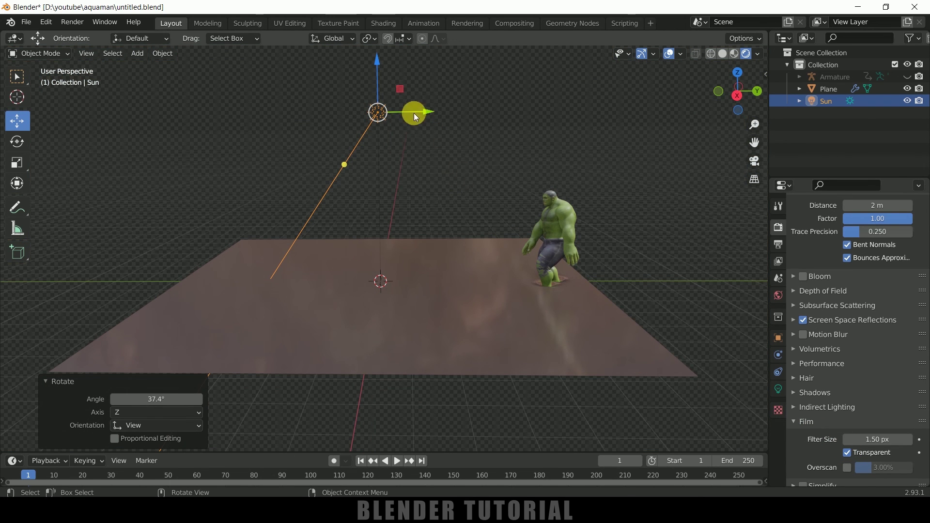
# Step: Rotate the sun light by about -74.8° in the view so it shines toward the character's side of the plane
pyautogui.click(779, 389)
pyautogui.press('r')
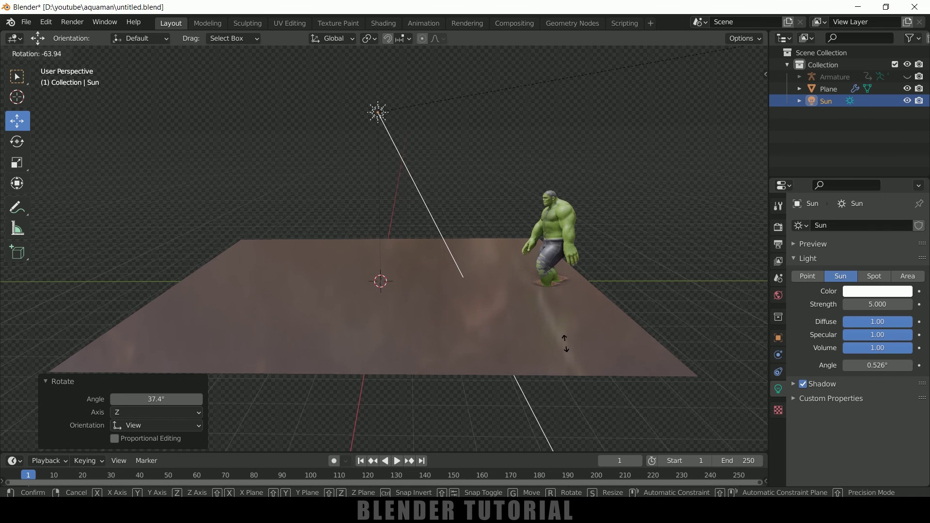
pyautogui.click(527, 161)
# Step: Play the animation to examine the character's waves on the water, and restart playback from the first frame
pyautogui.scroll(2, 589, 281)
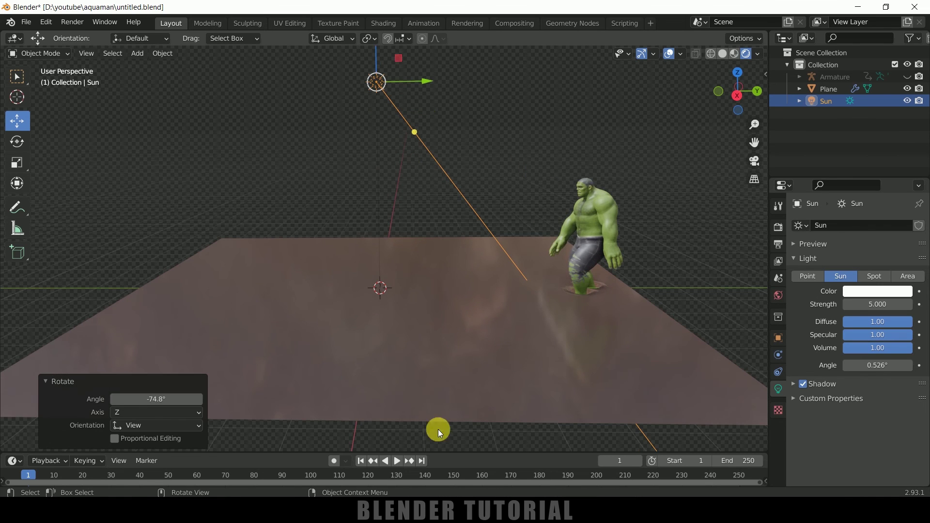
pyautogui.click(397, 462)
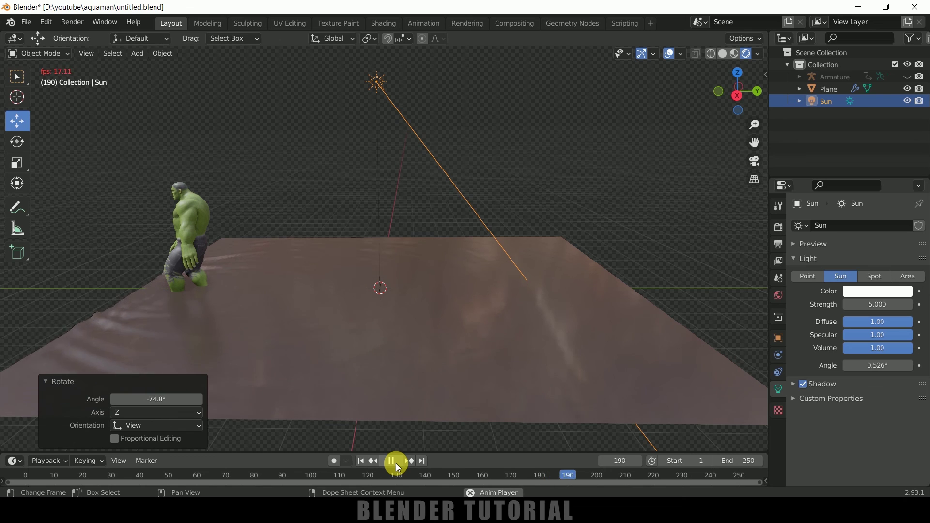
pyautogui.click(360, 461)
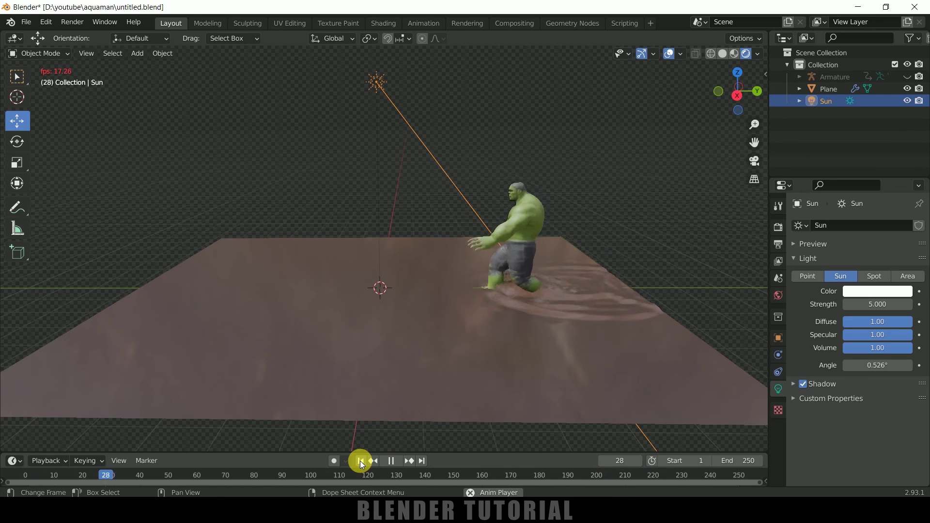